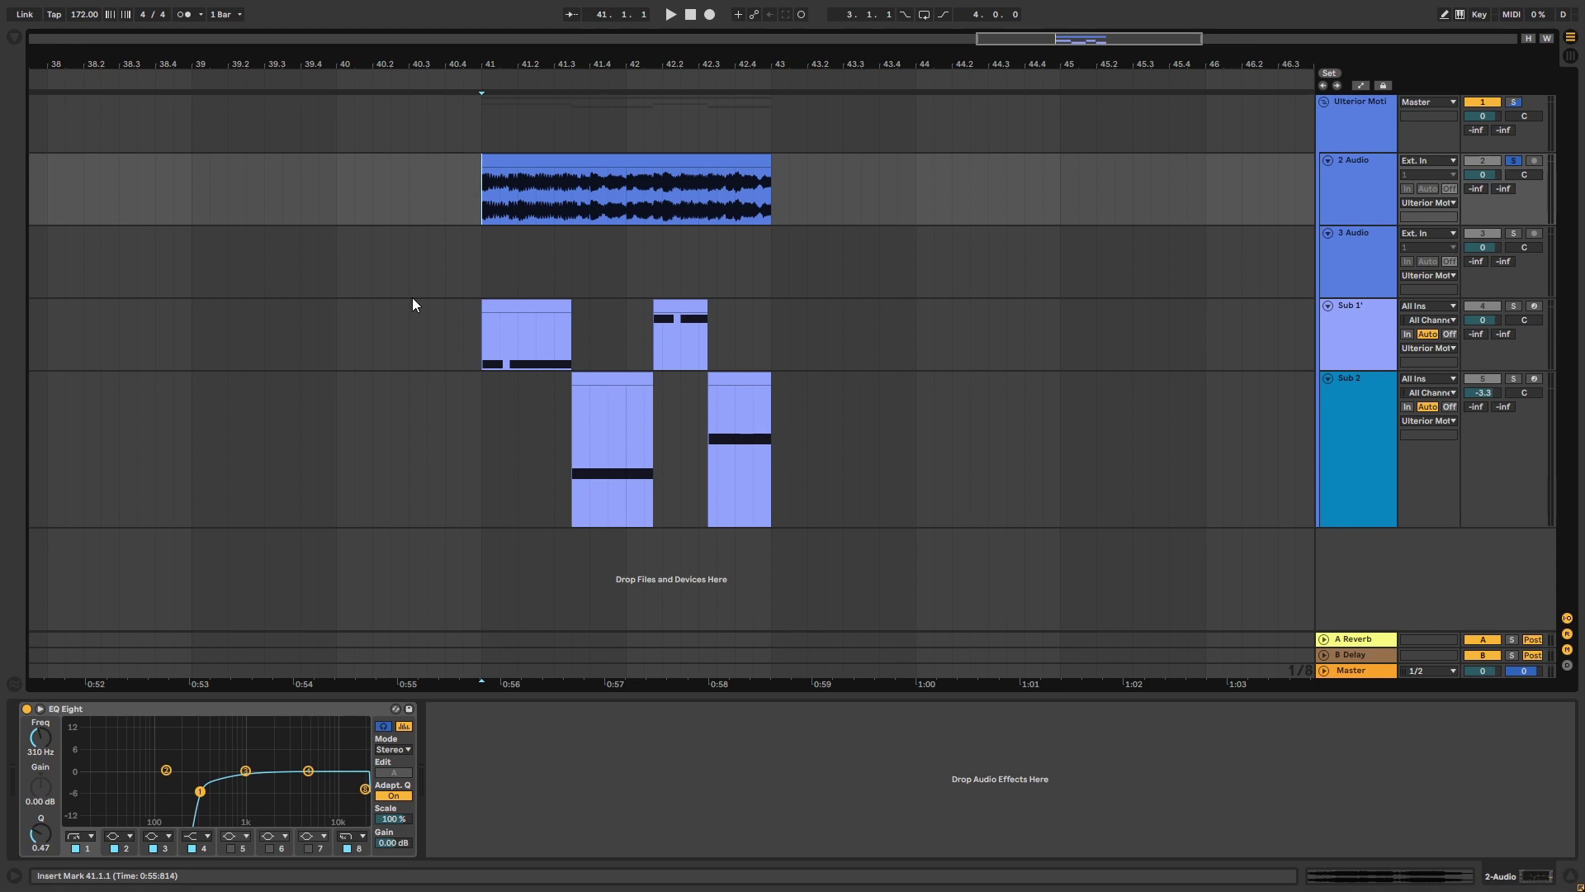
- Audition the original riff with EQ Eight bypassed, then switch the EQ back on
click(26, 709)
key(space)
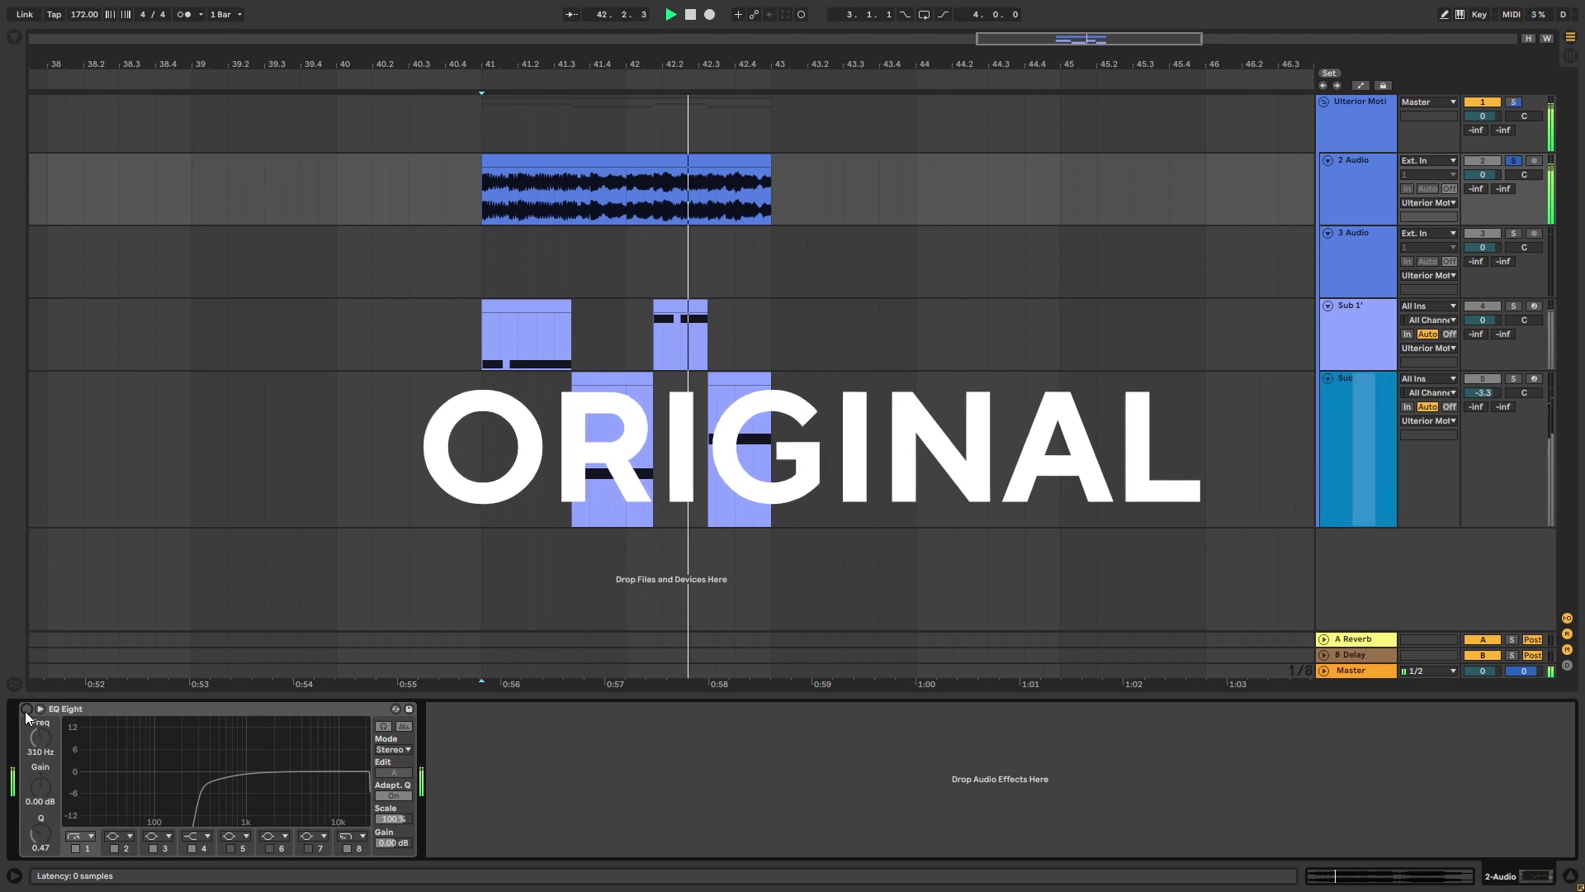
key(space)
click(25, 709)
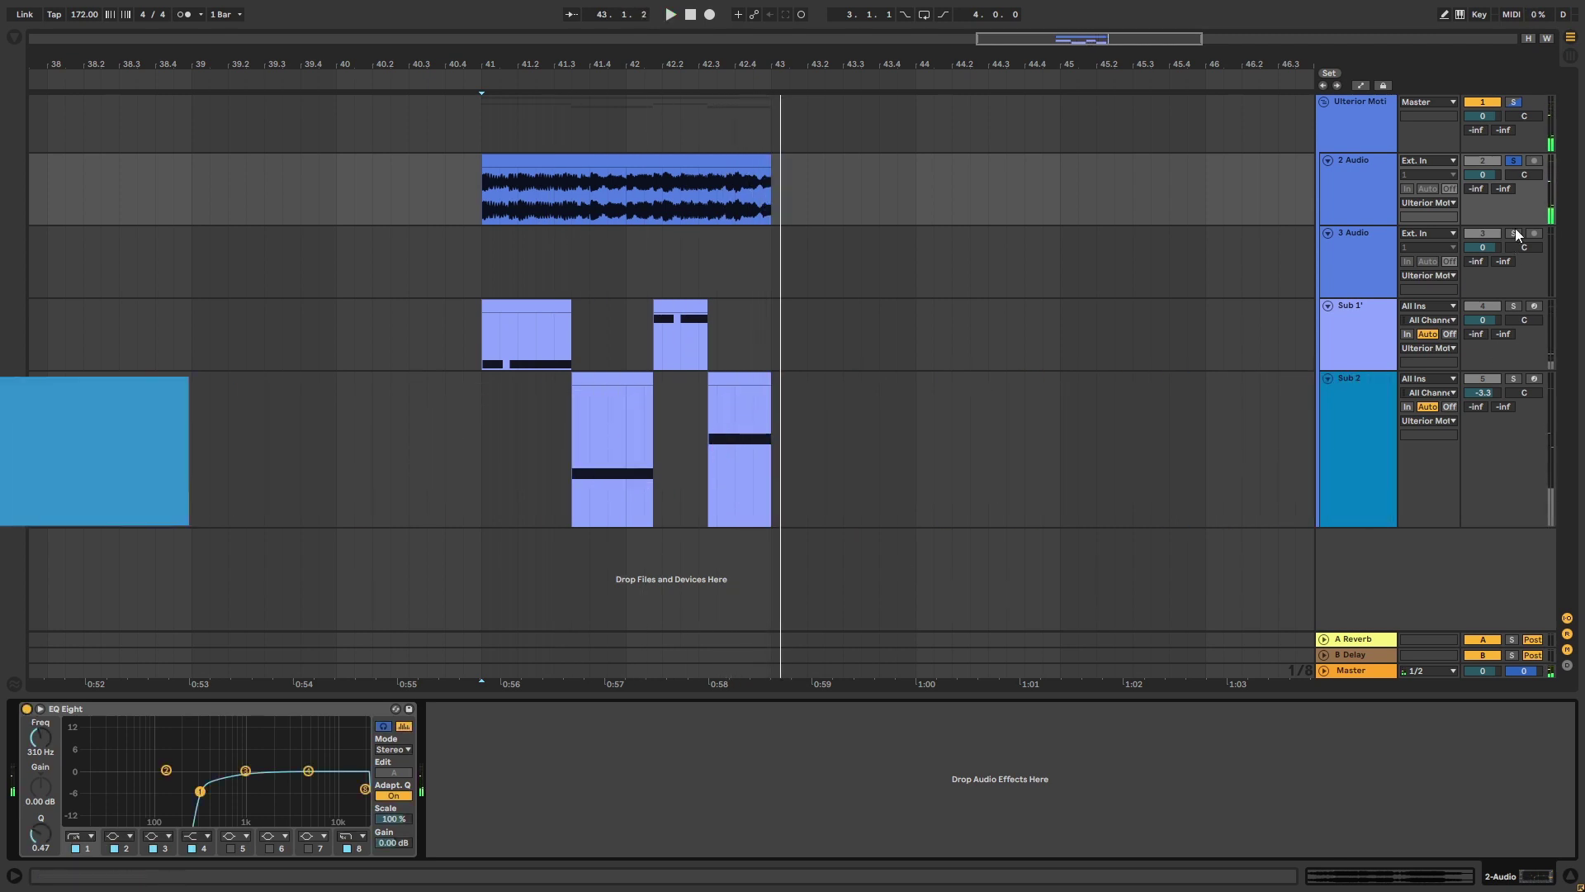
- Unsolo and deactivate the 2 Audio track, then play the recreation from bar 41 and stop
click(1514, 160)
key(space)
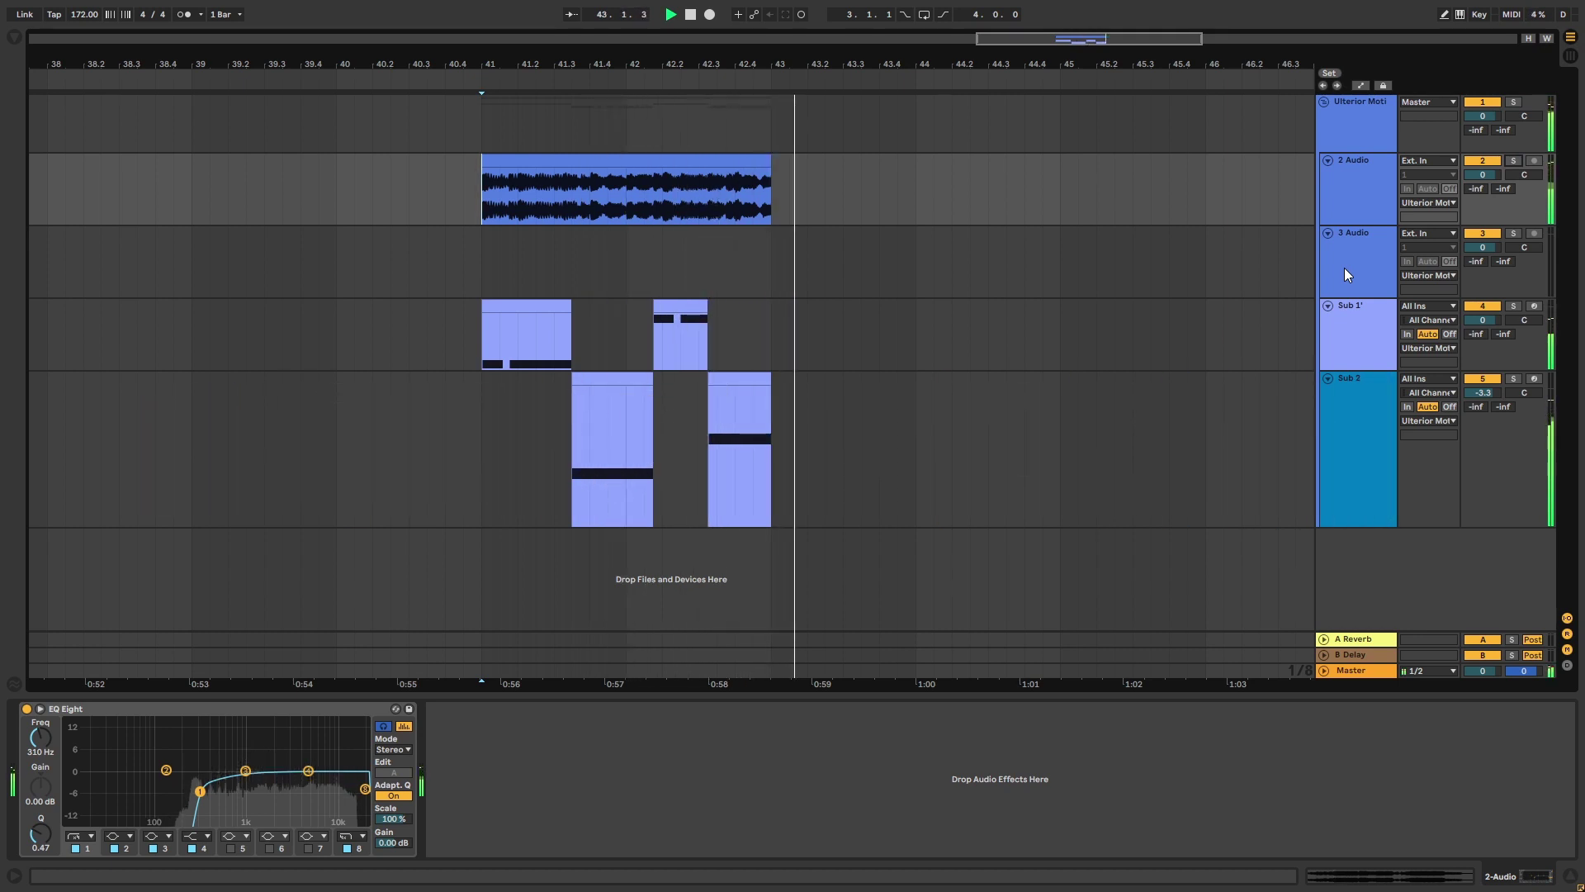
click(1494, 160)
key(space)
key(space)
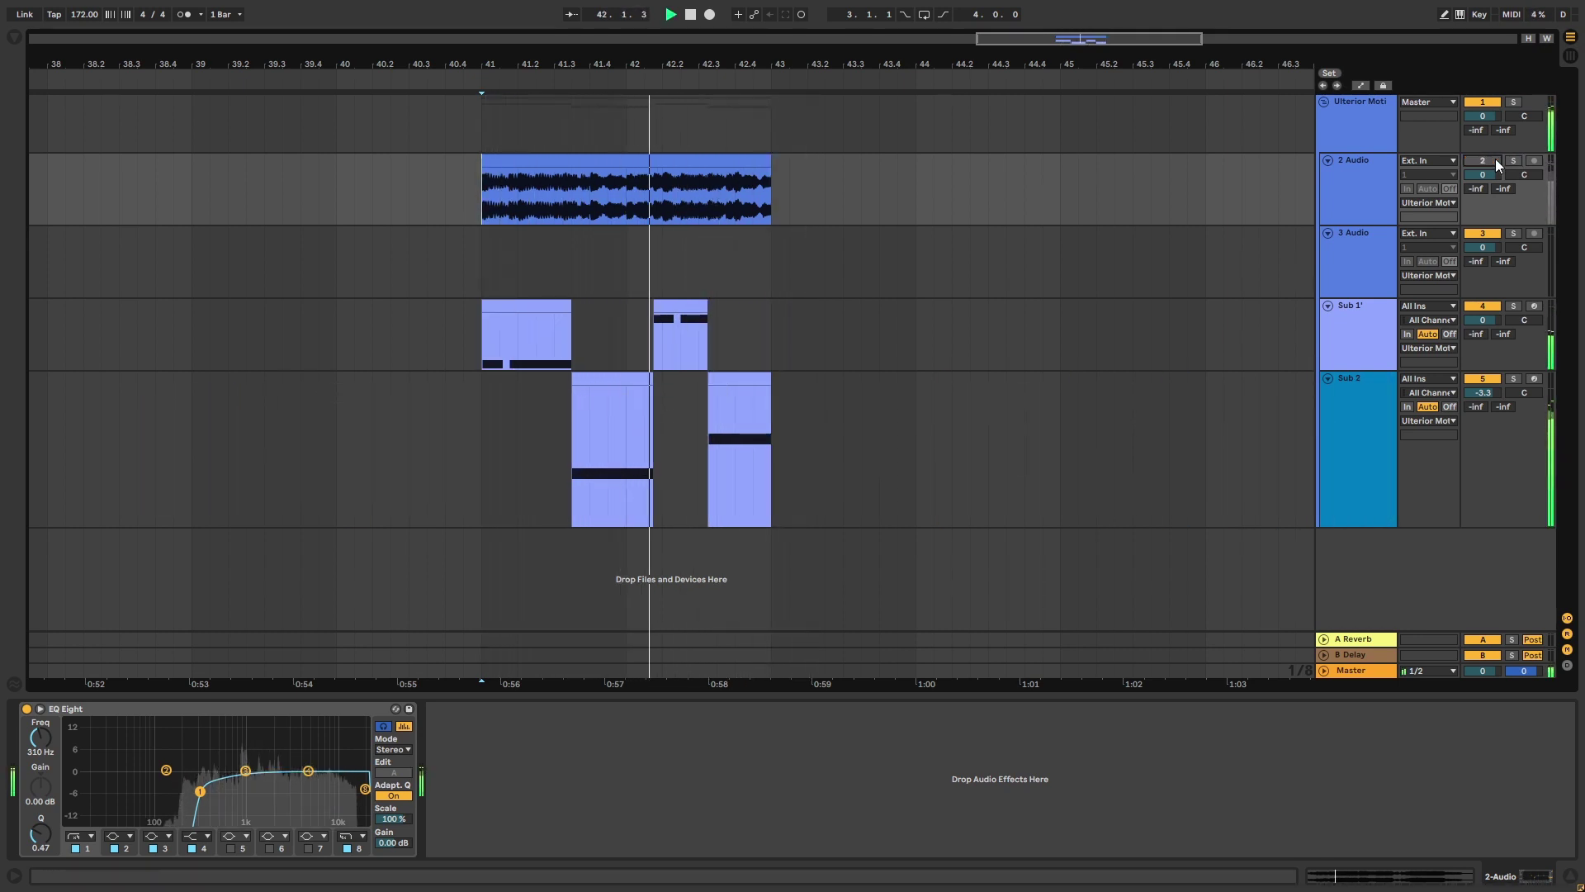
key(space)
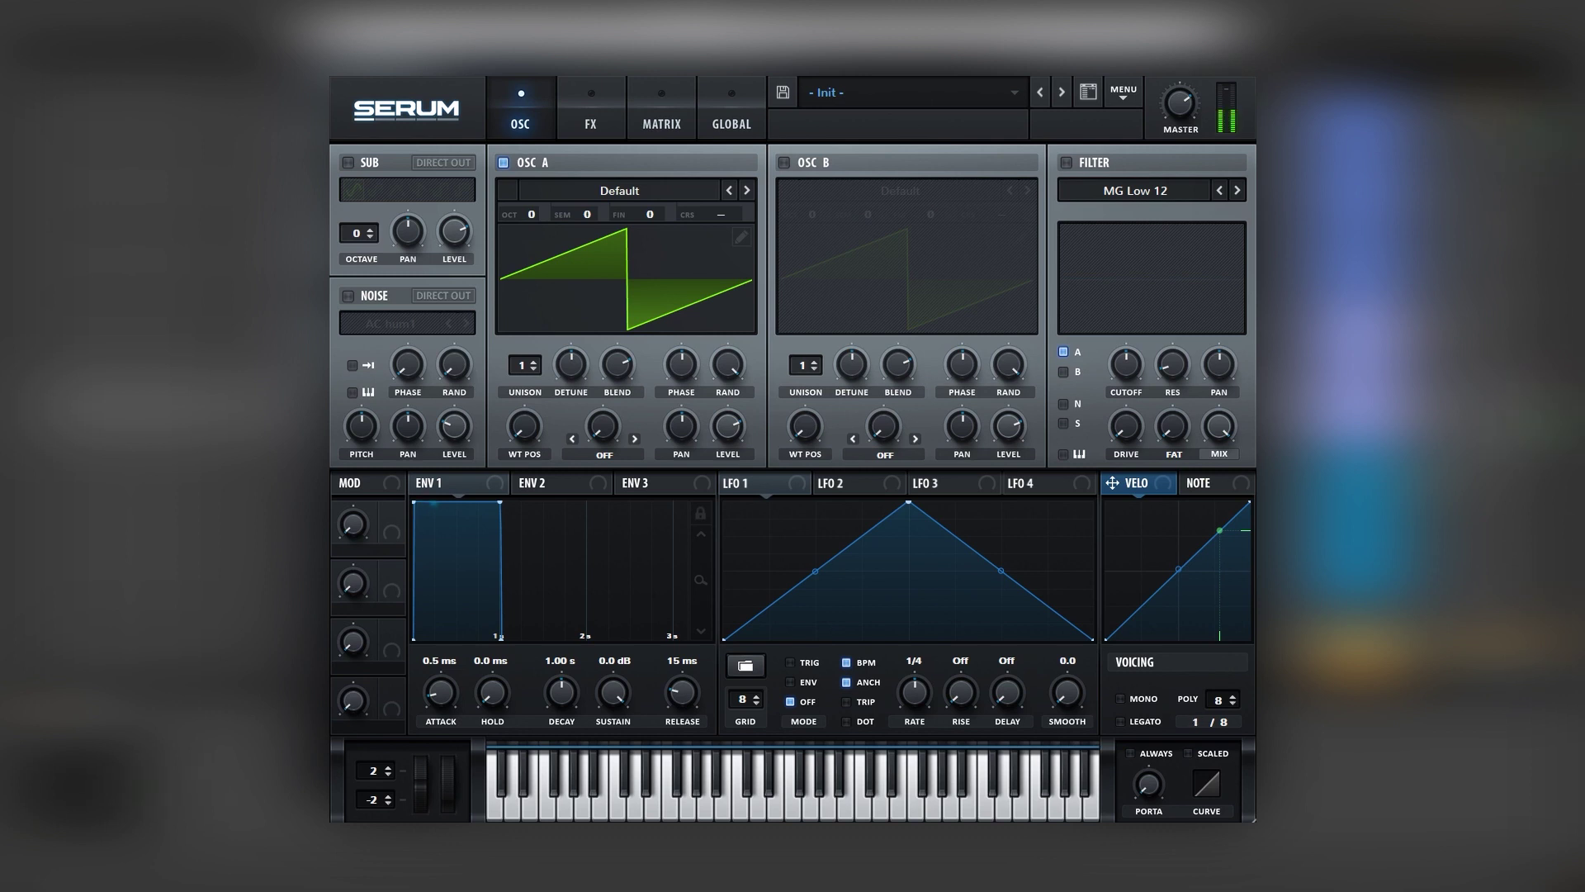
- Build Osc A's wave from Bin 1 at 100%, Bin 3 near 45% and a small Bin 5
click(739, 239)
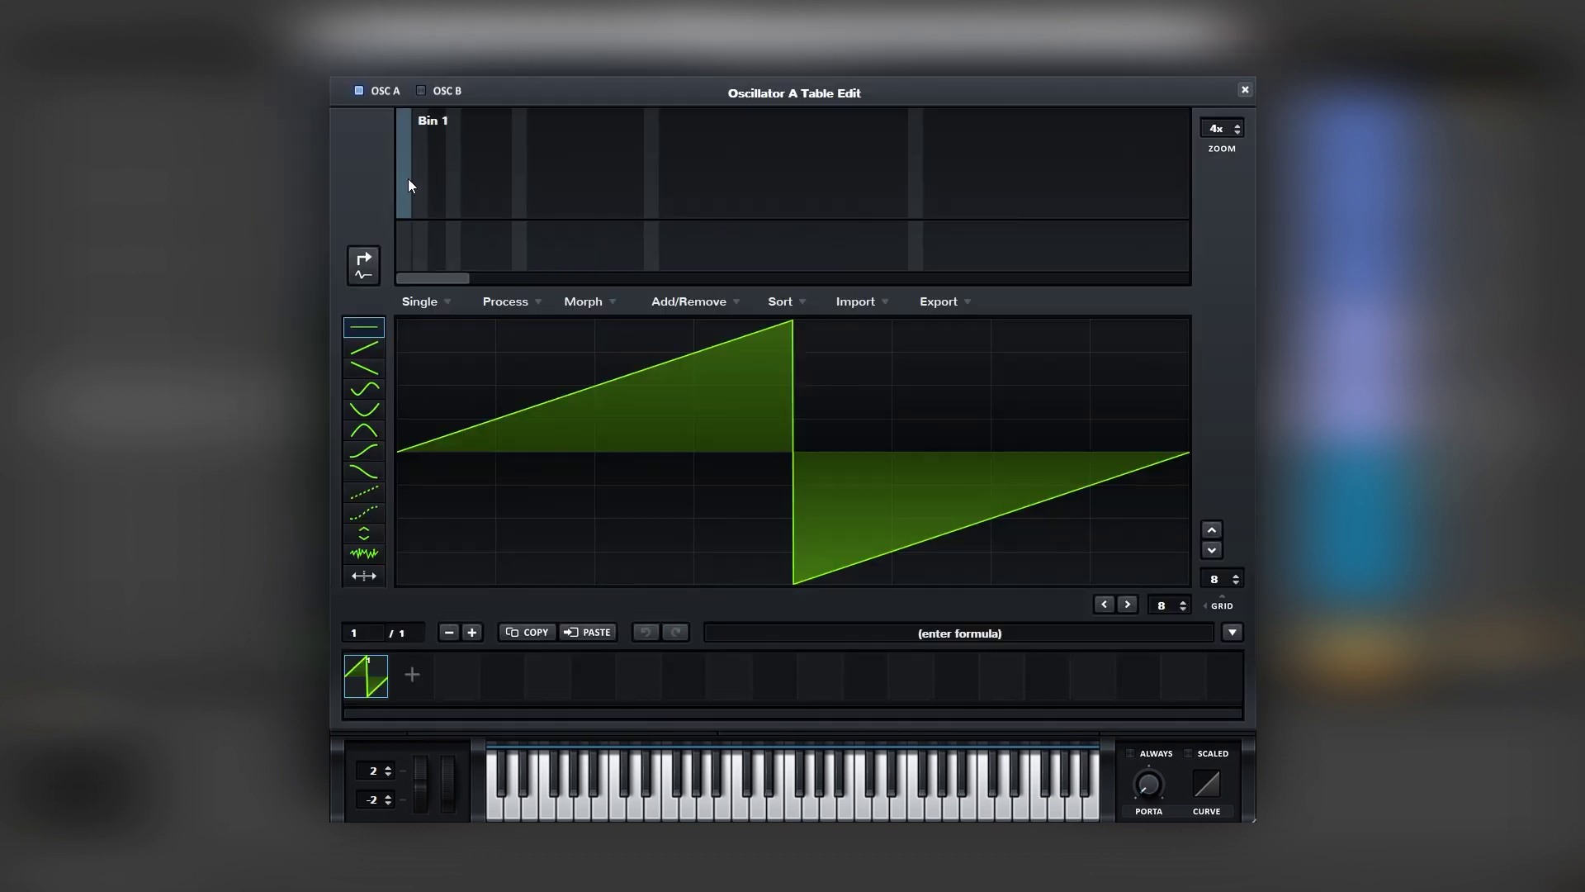
drag(408, 180, 409, 99)
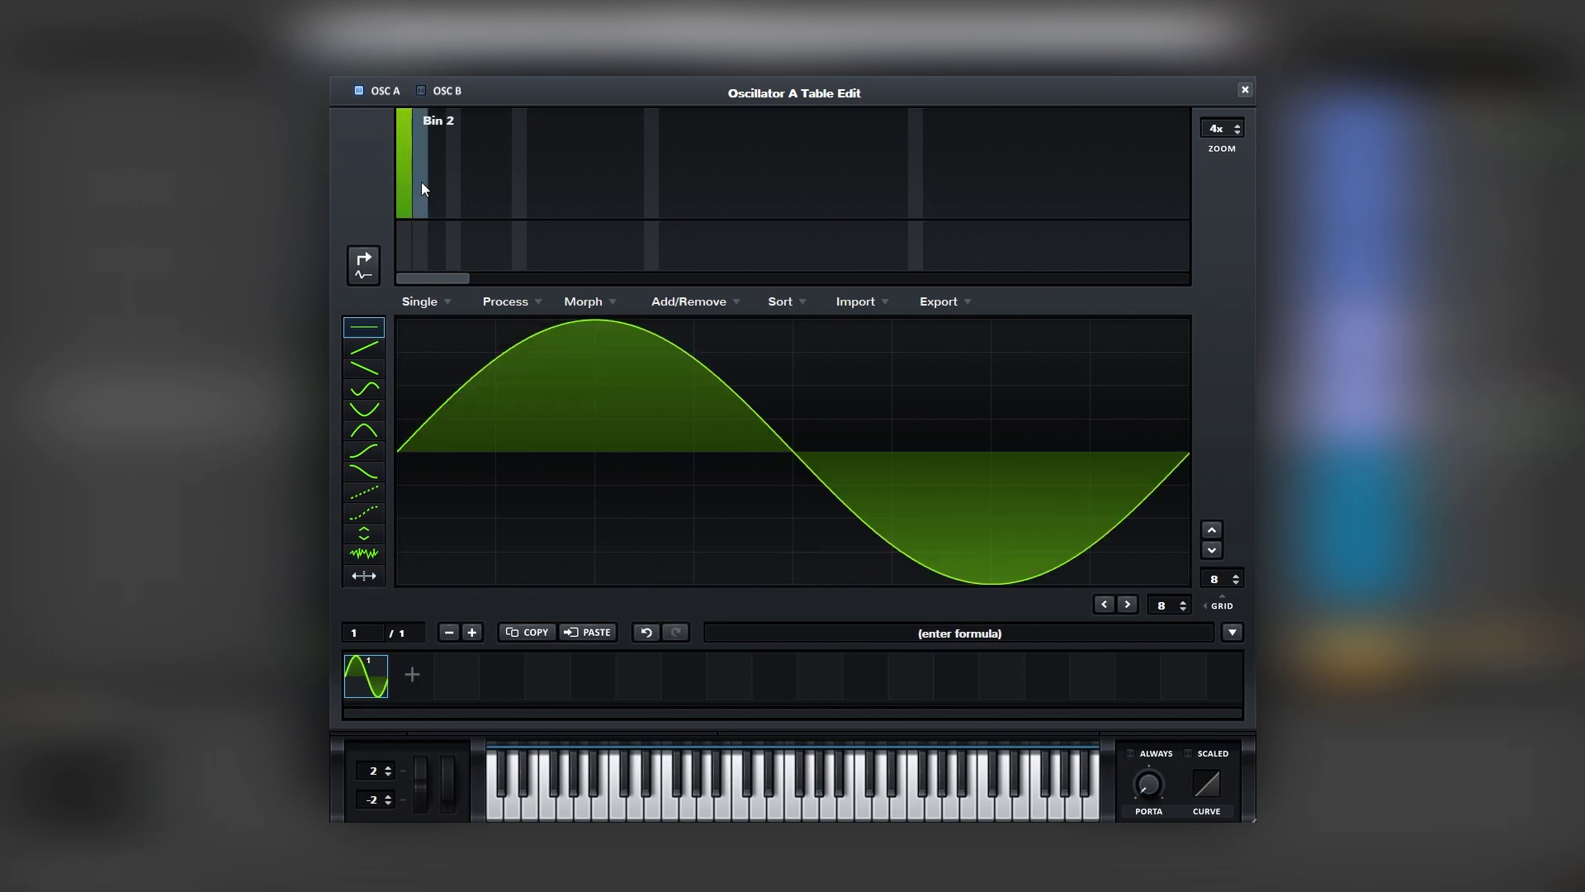
click(442, 171)
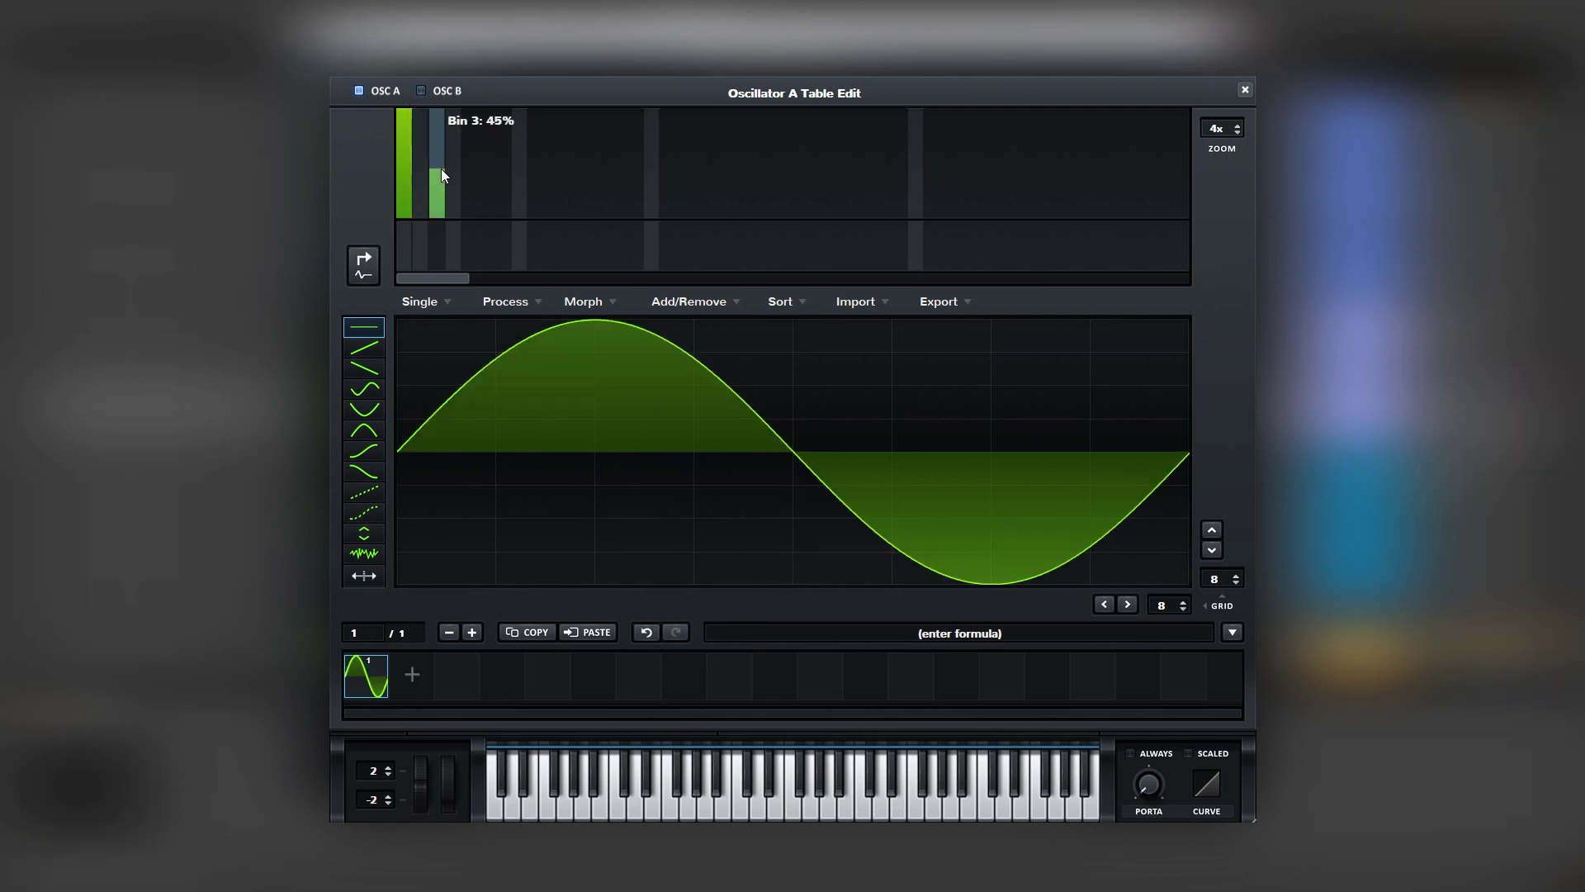
drag(441, 170, 439, 169)
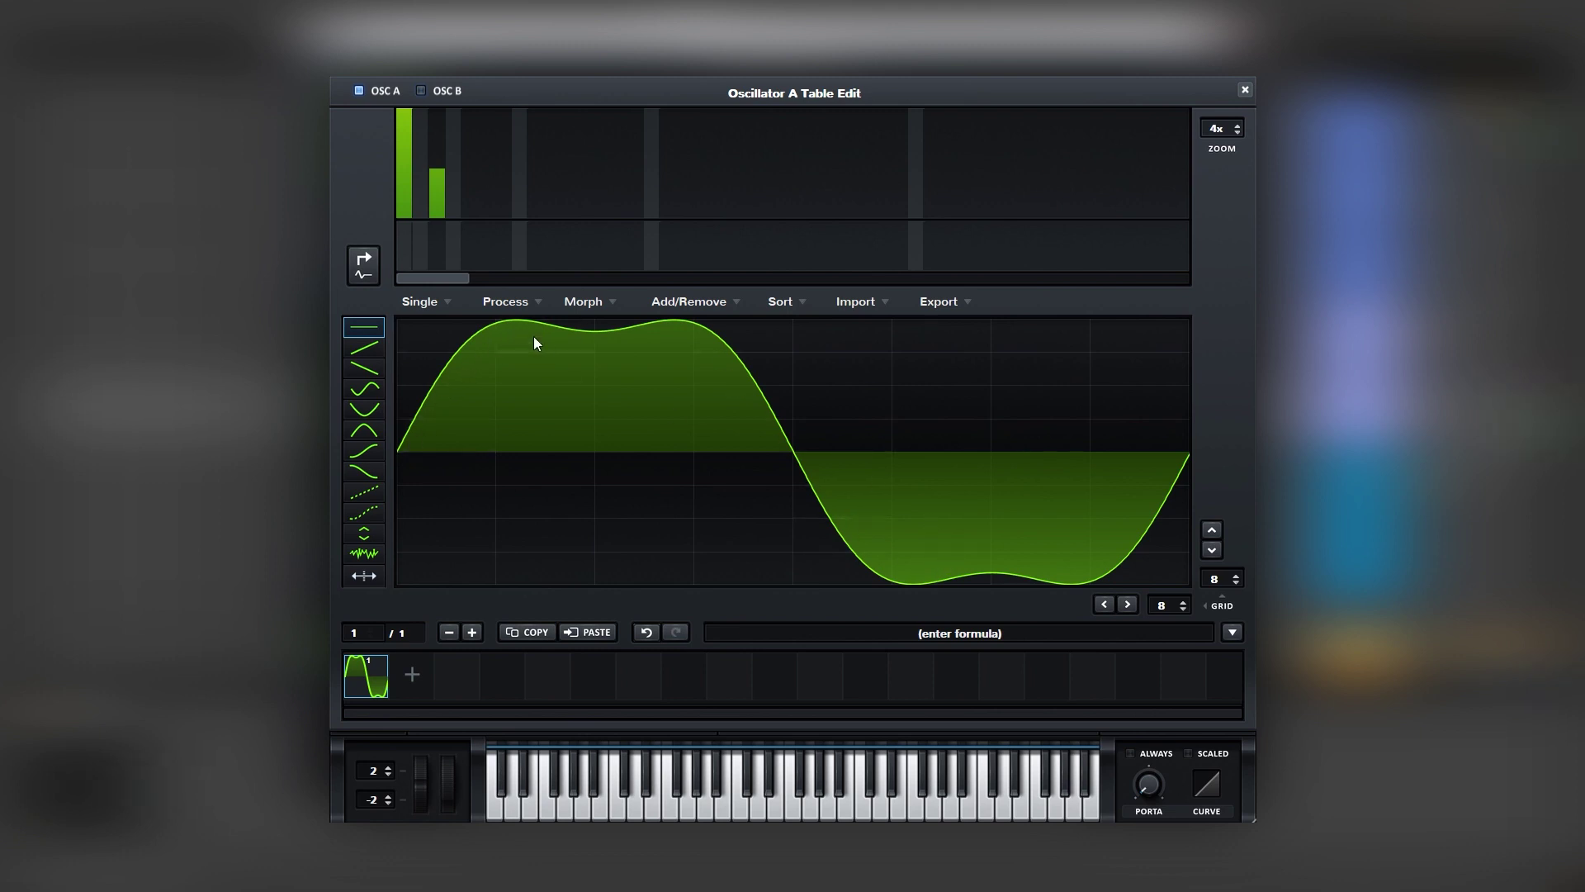
click(475, 198)
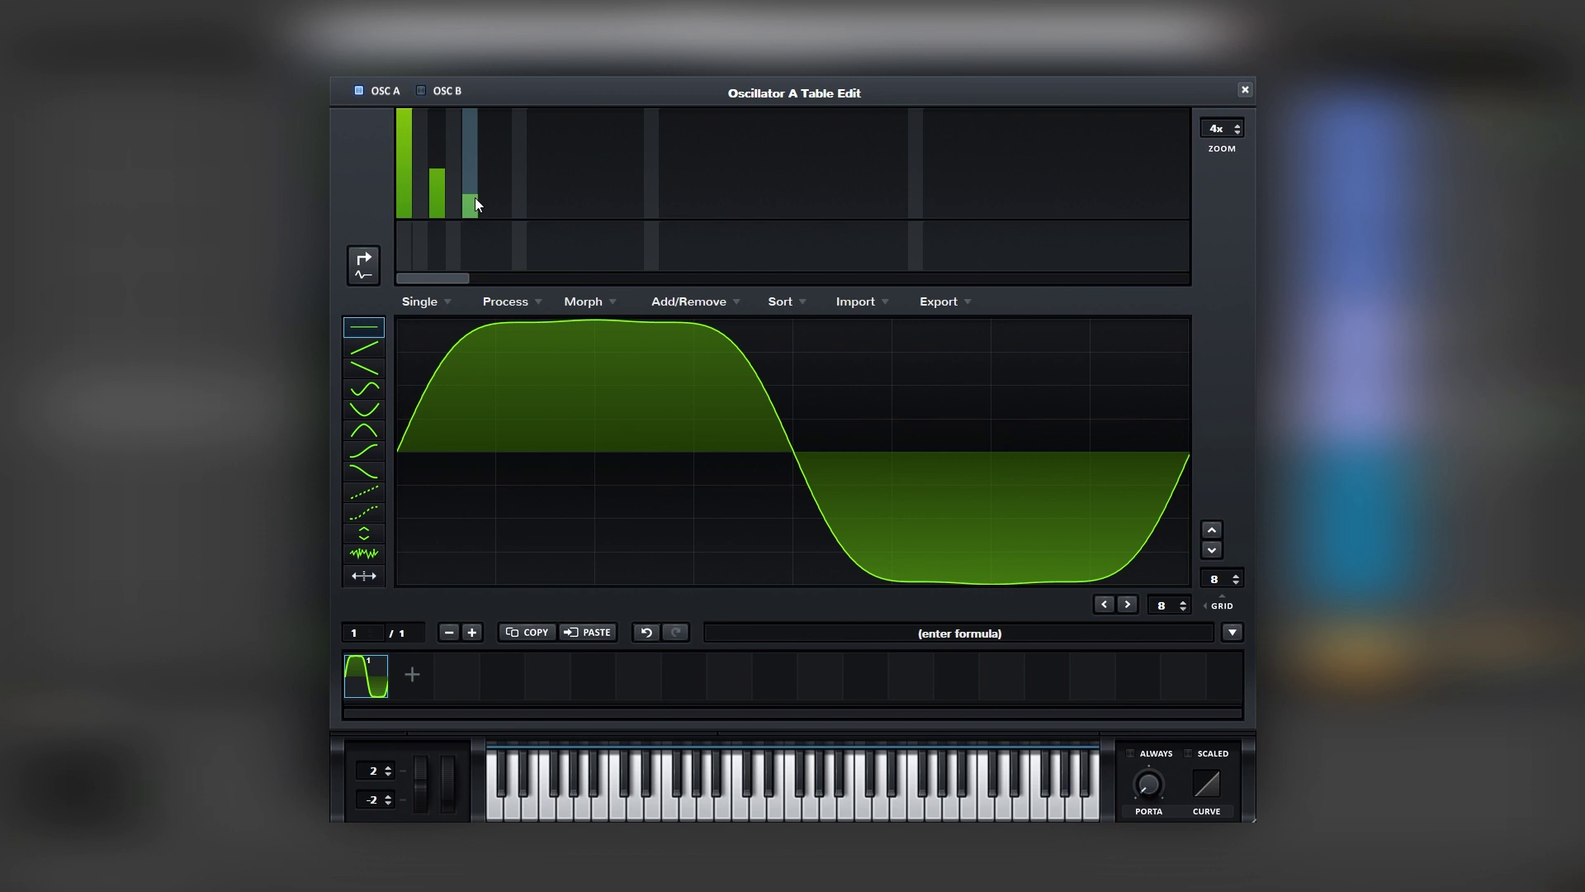
- Enable Tube distortion in the FX rack with drive at 62%
click(1244, 89)
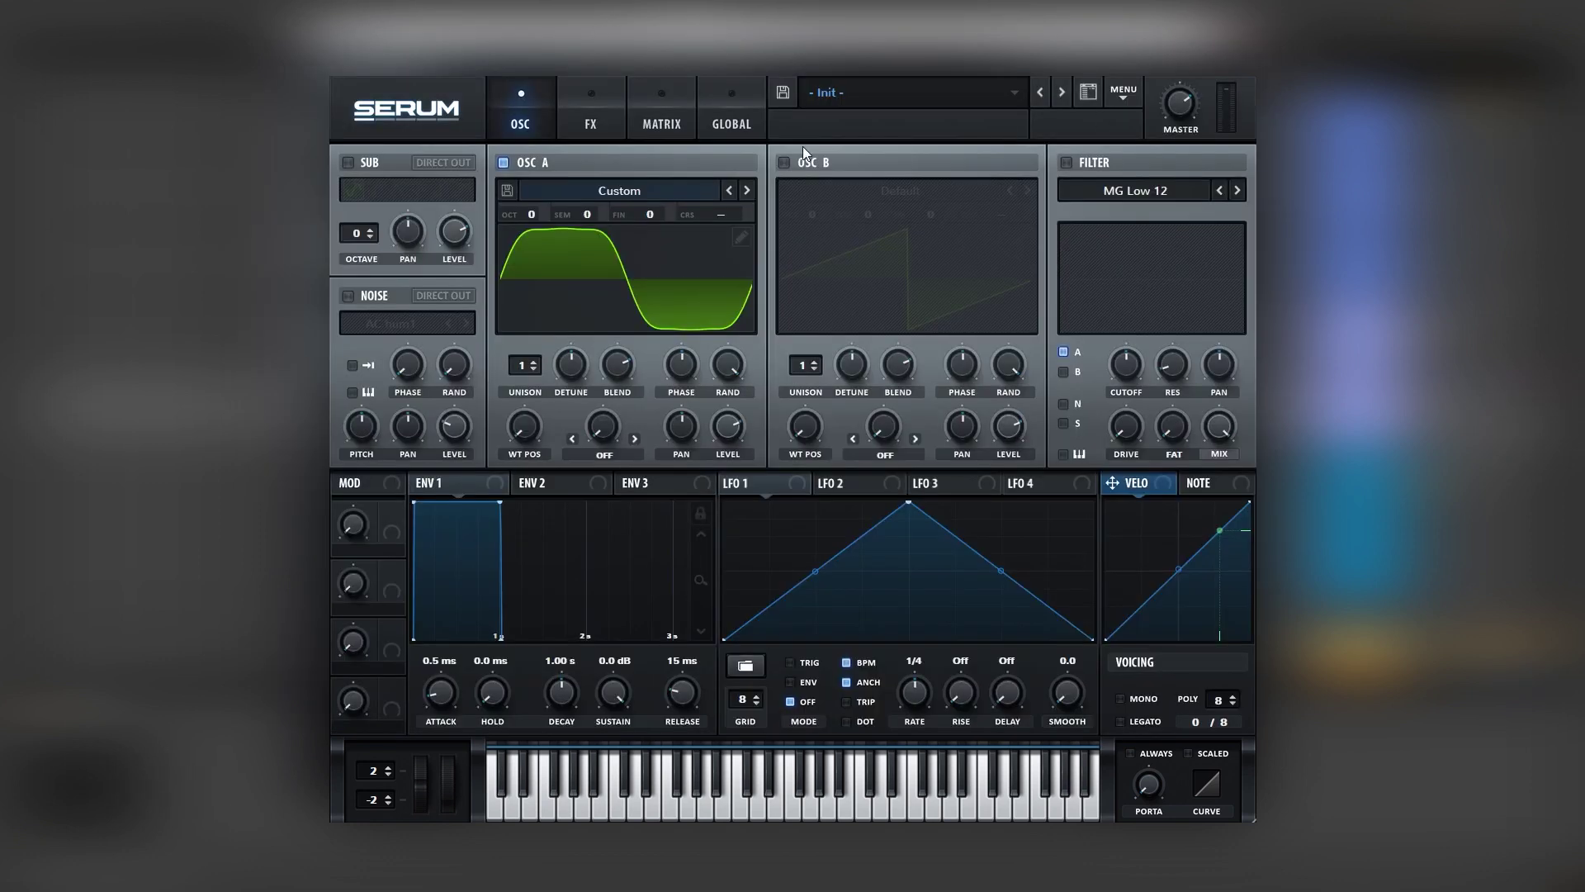
click(580, 112)
click(355, 197)
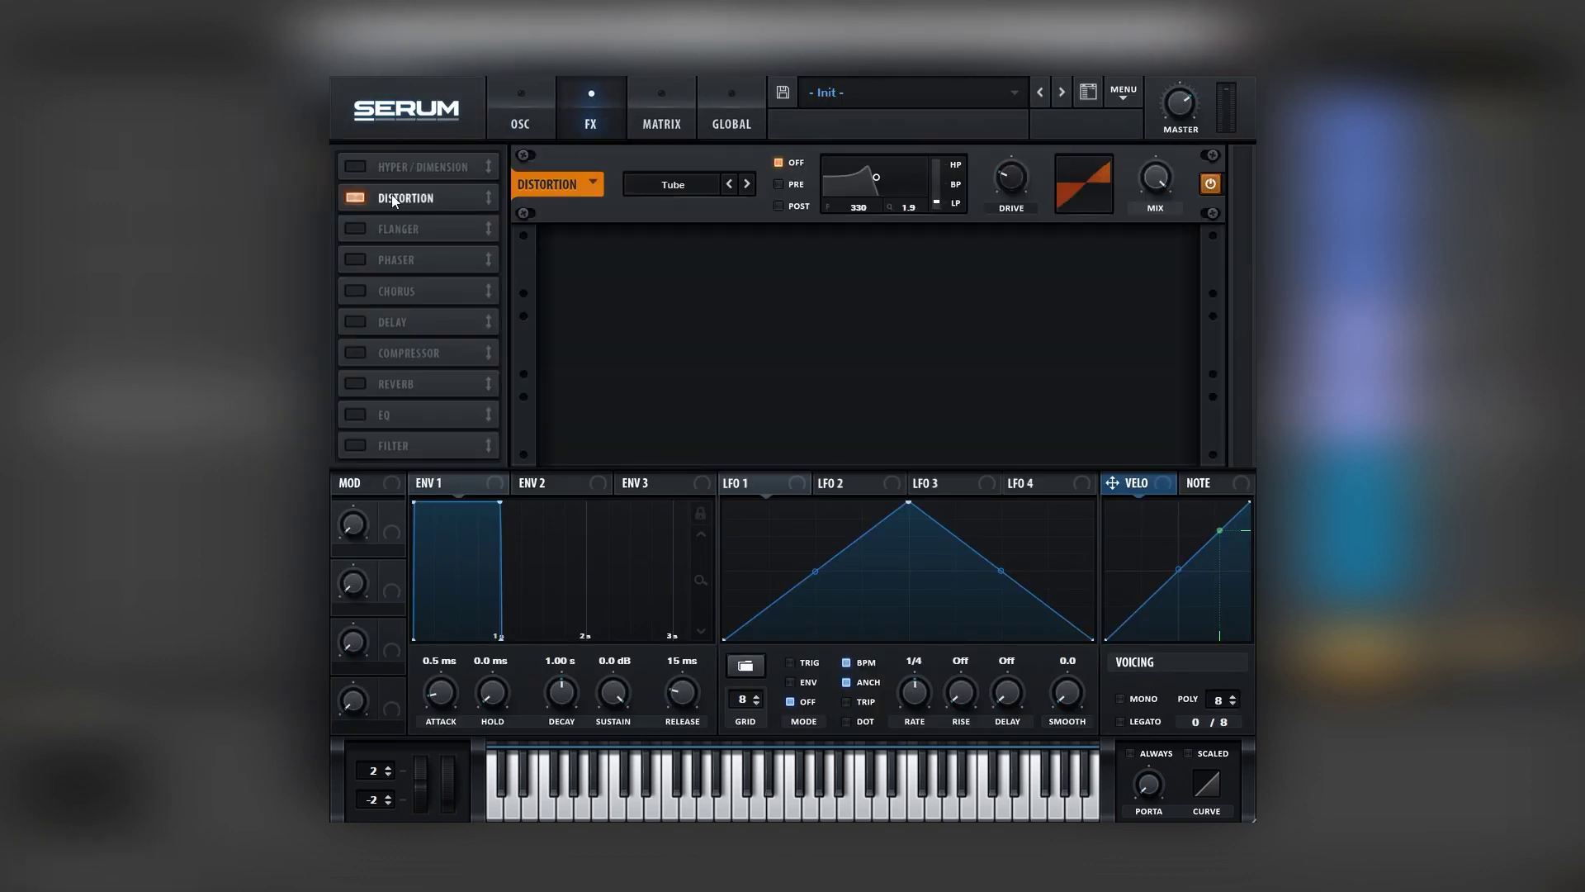
drag(989, 161, 1020, 118)
- Enable chorus with a high-pass filter and 19% wet mix
click(355, 290)
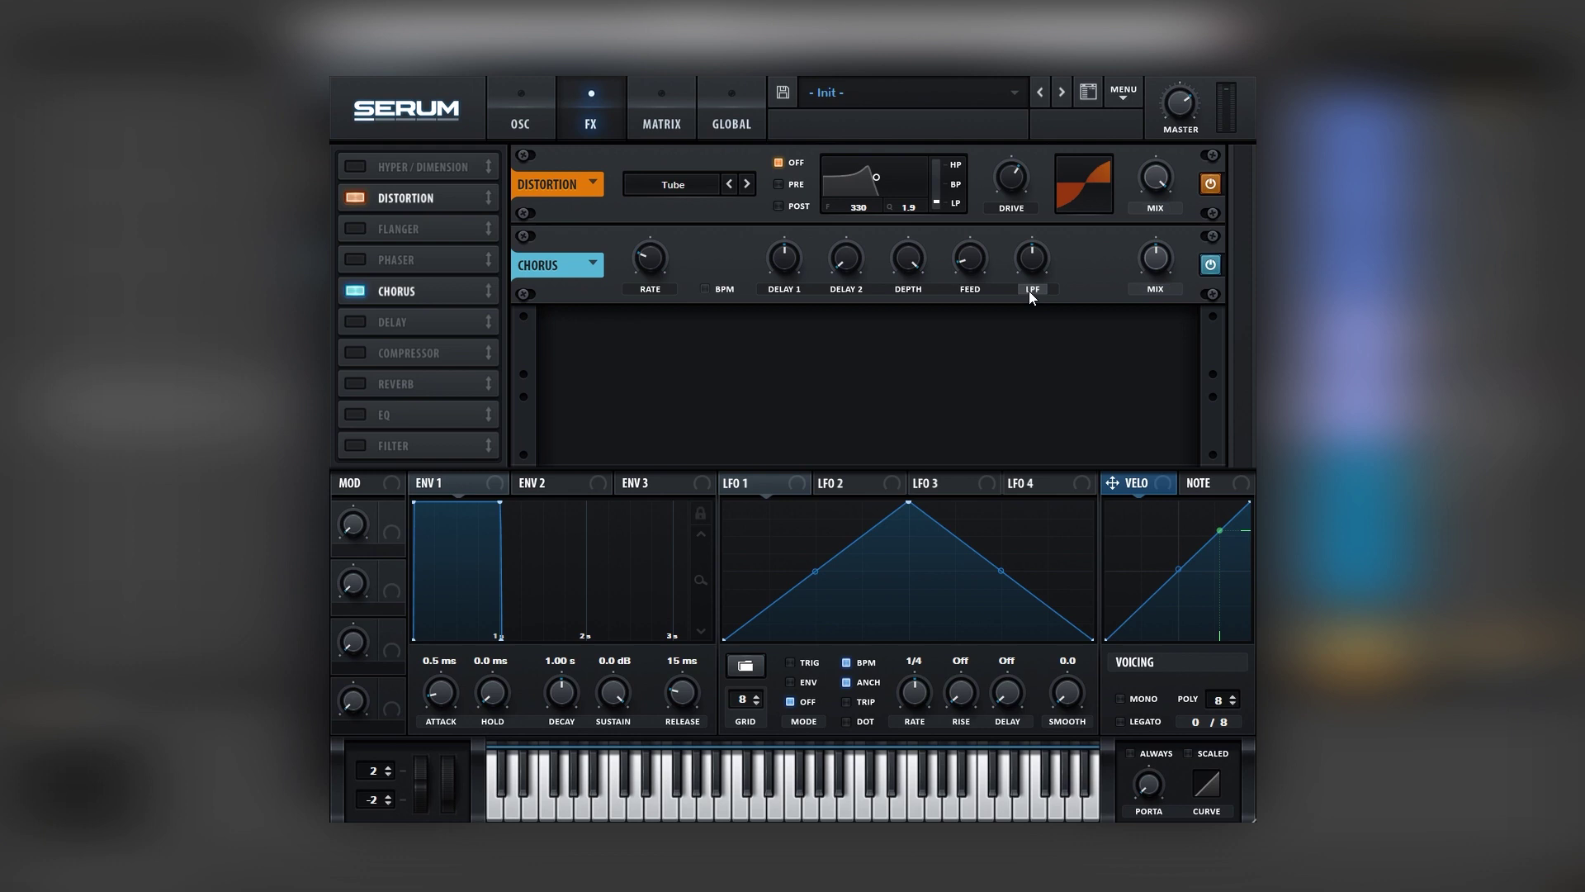
click(1033, 289)
mouse_move(1036, 262)
drag(1162, 263, 1148, 310)
- Enable the compressor and raise its gain to about 10 dB
click(355, 352)
drag(898, 340, 908, 301)
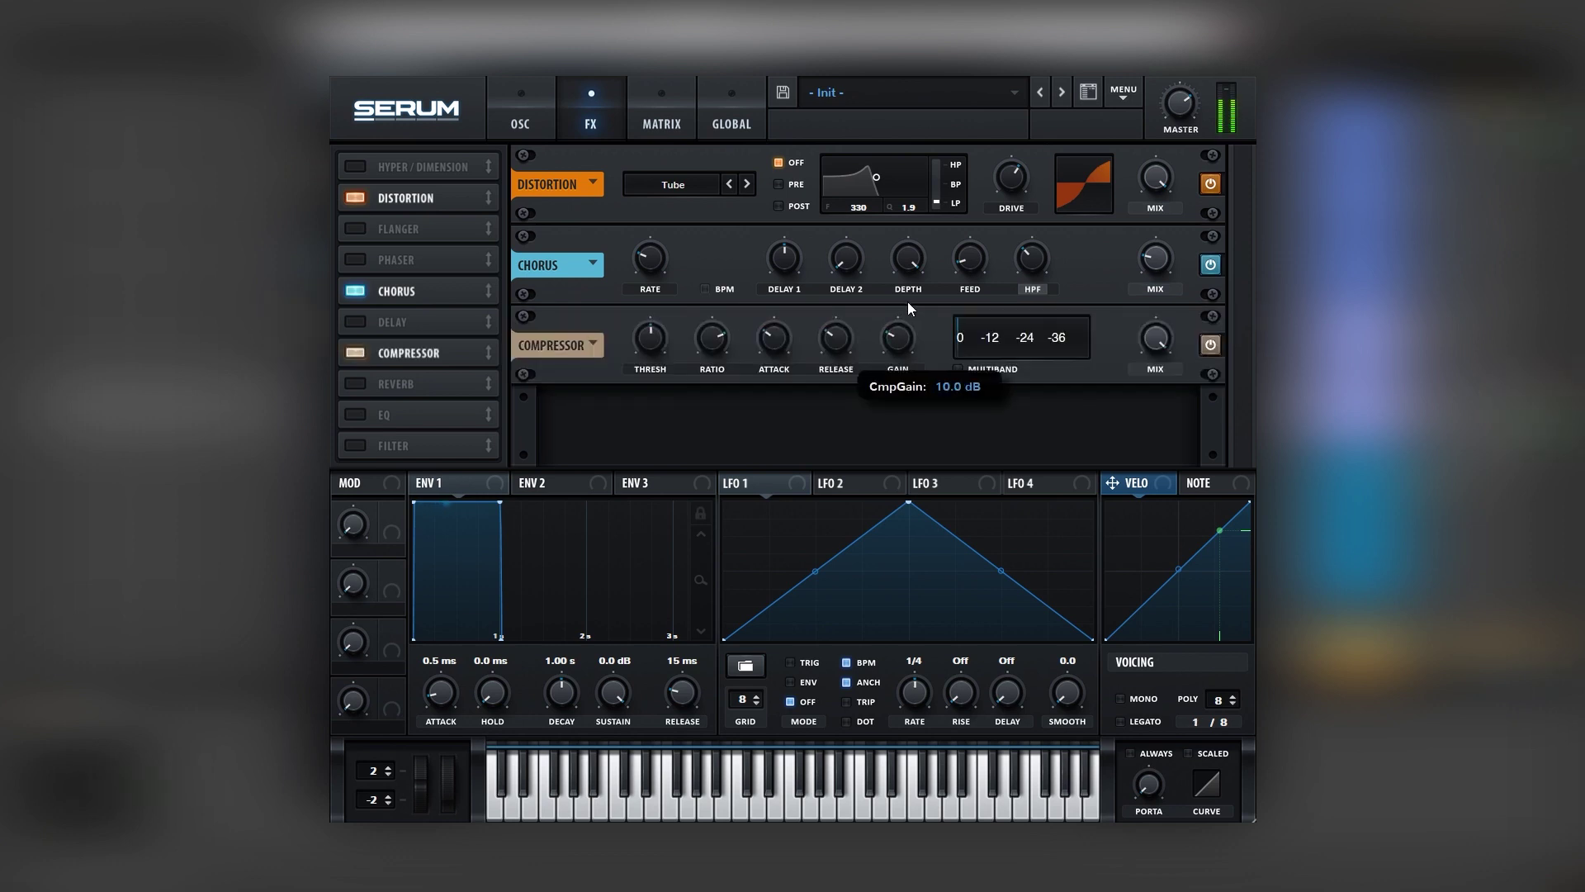
drag(908, 299, 908, 295)
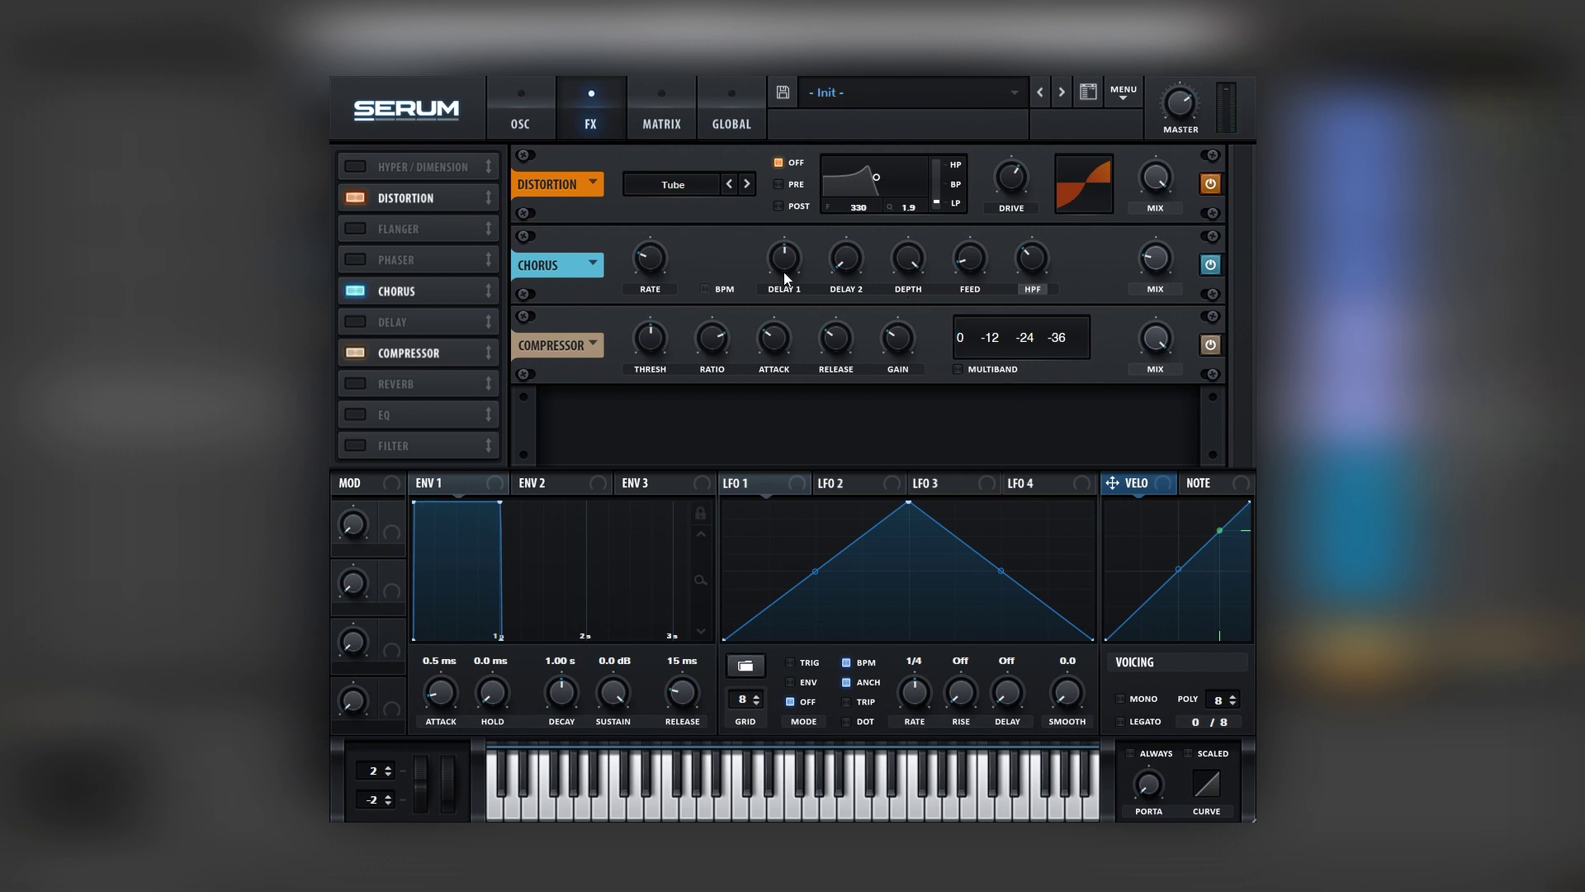
- Lower ENV 1 sustain to -11.3 dB and lengthen release to 181 ms, auditioning notes
click(543, 101)
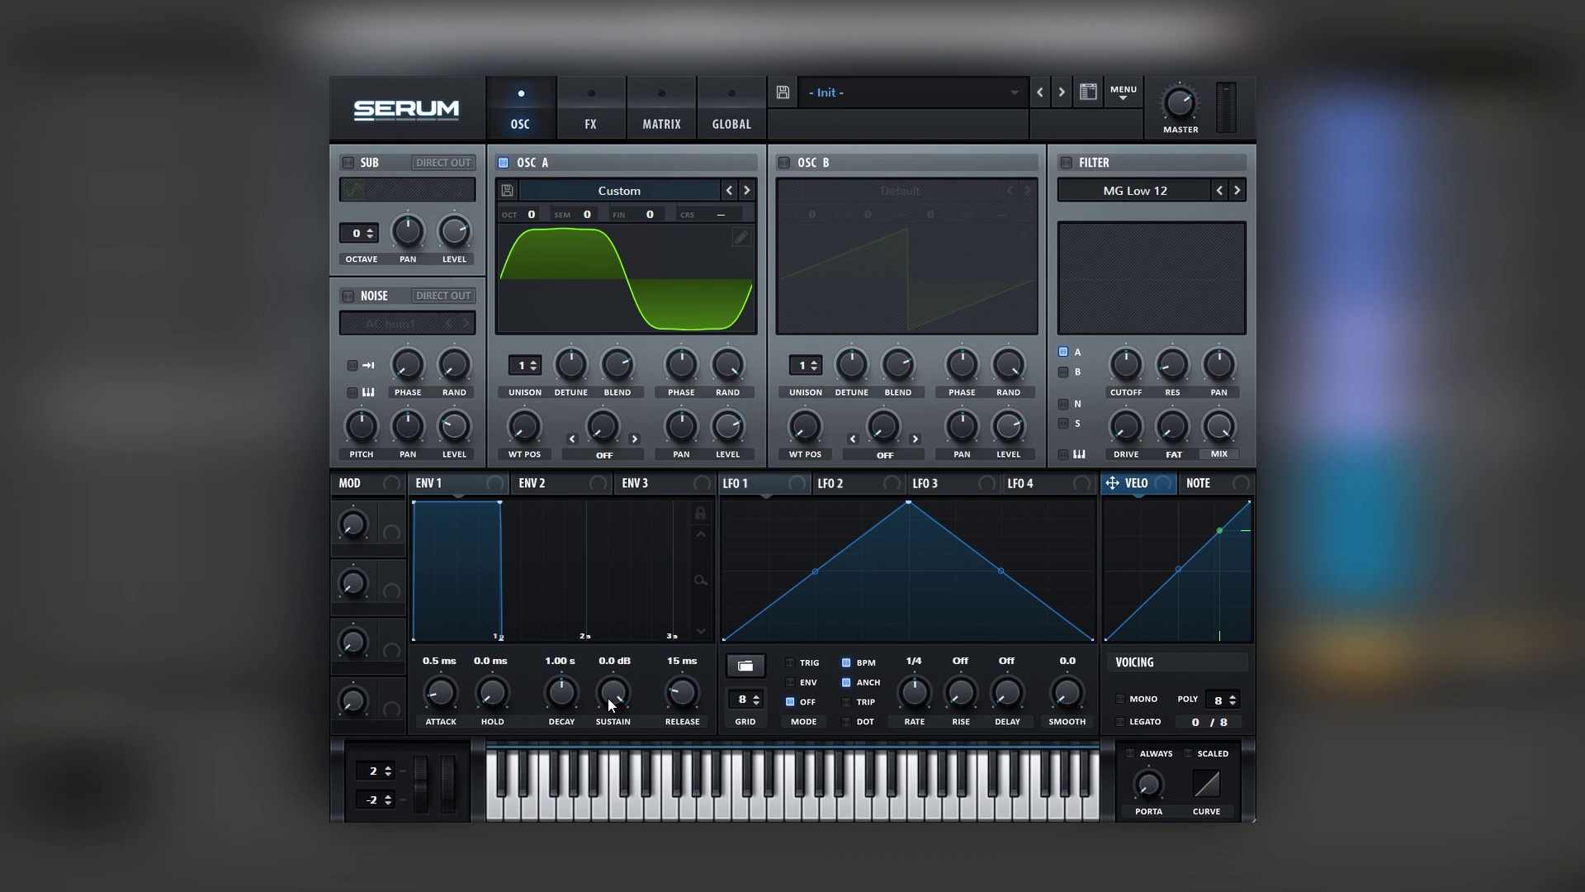
drag(607, 697, 604, 785)
click(605, 784)
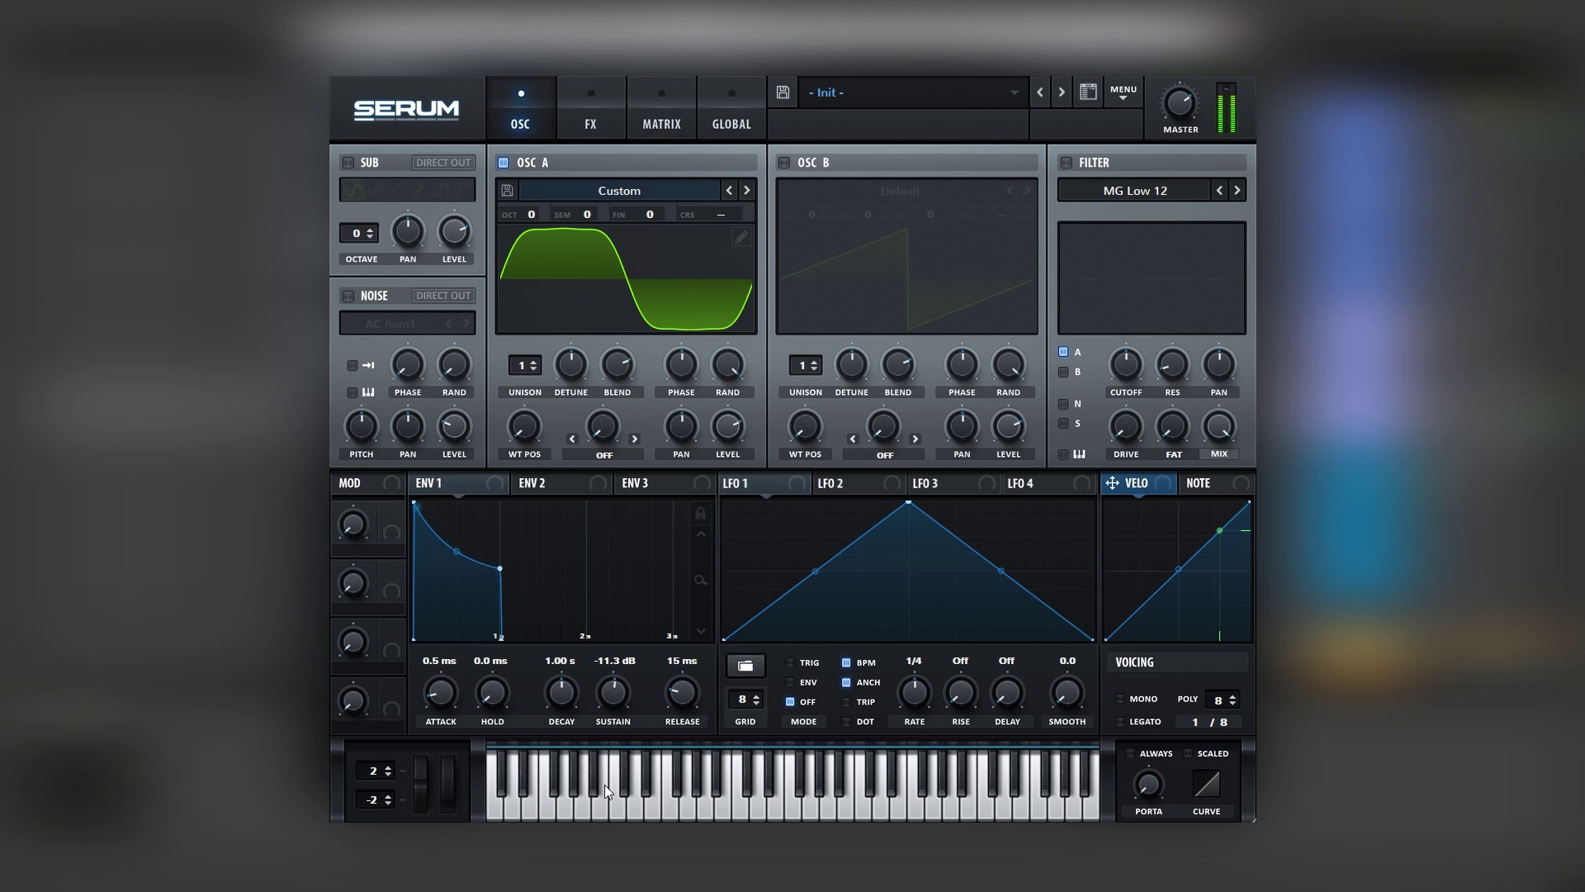
click(604, 784)
click(604, 784)
click(605, 785)
drag(682, 711, 687, 672)
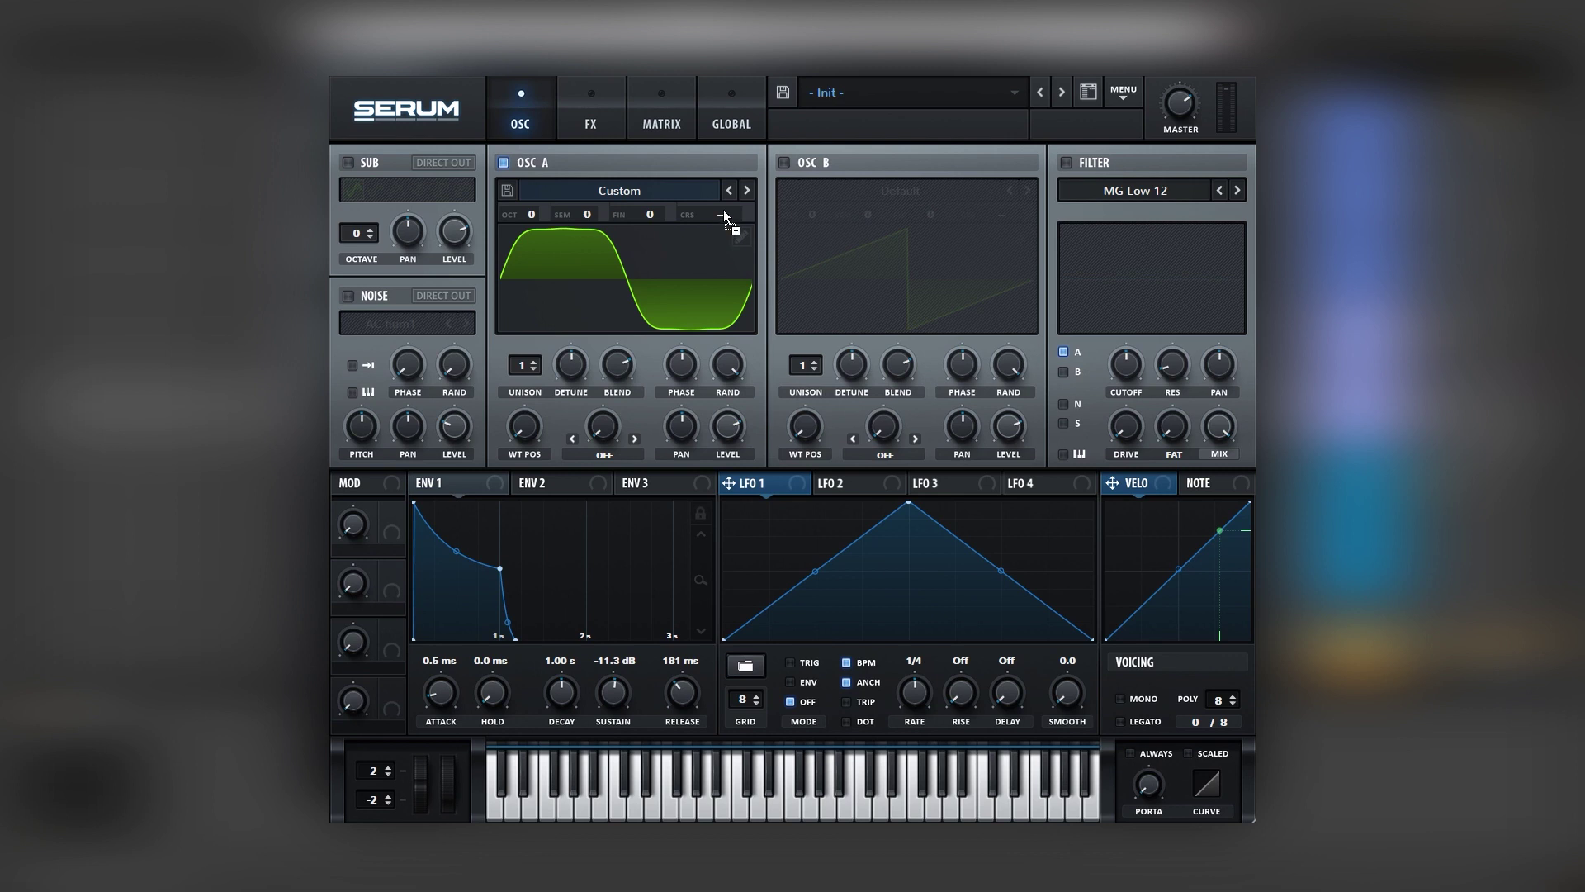
- Route LFO 1 to Osc A's coarse pitch as a steep decaying curve in ENV mode
drag(724, 214, 720, 214)
drag(908, 502, 723, 465)
drag(908, 569, 751, 591)
click(812, 683)
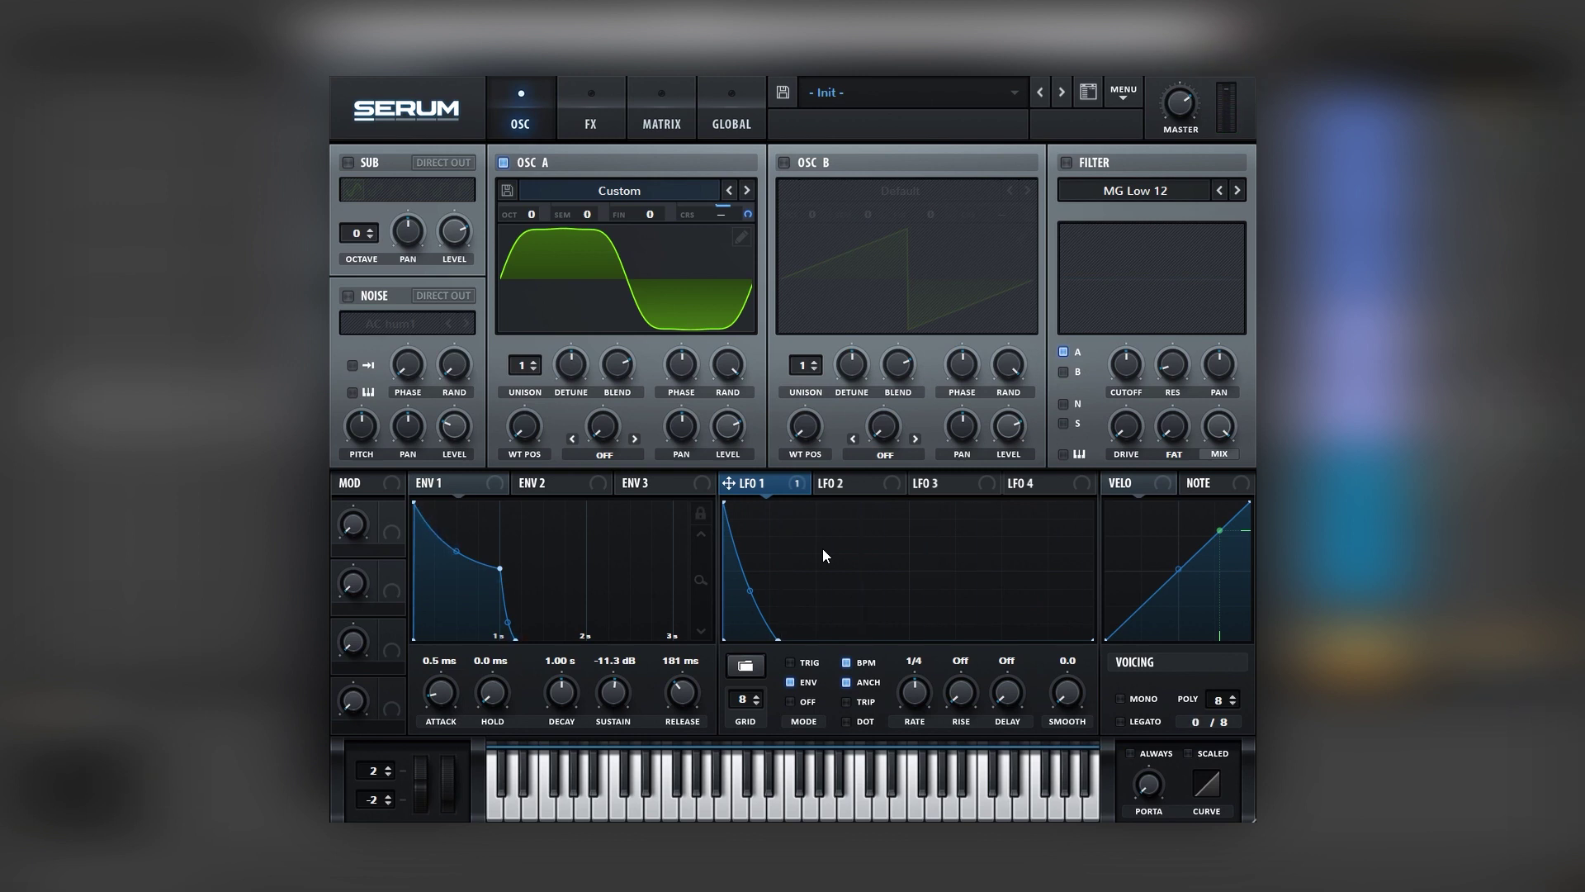
drag(725, 503, 562, 481)
mouse_move(745, 594)
mouse_down()
mouse_move(746, 582)
mouse_move(730, 602)
mouse_up()
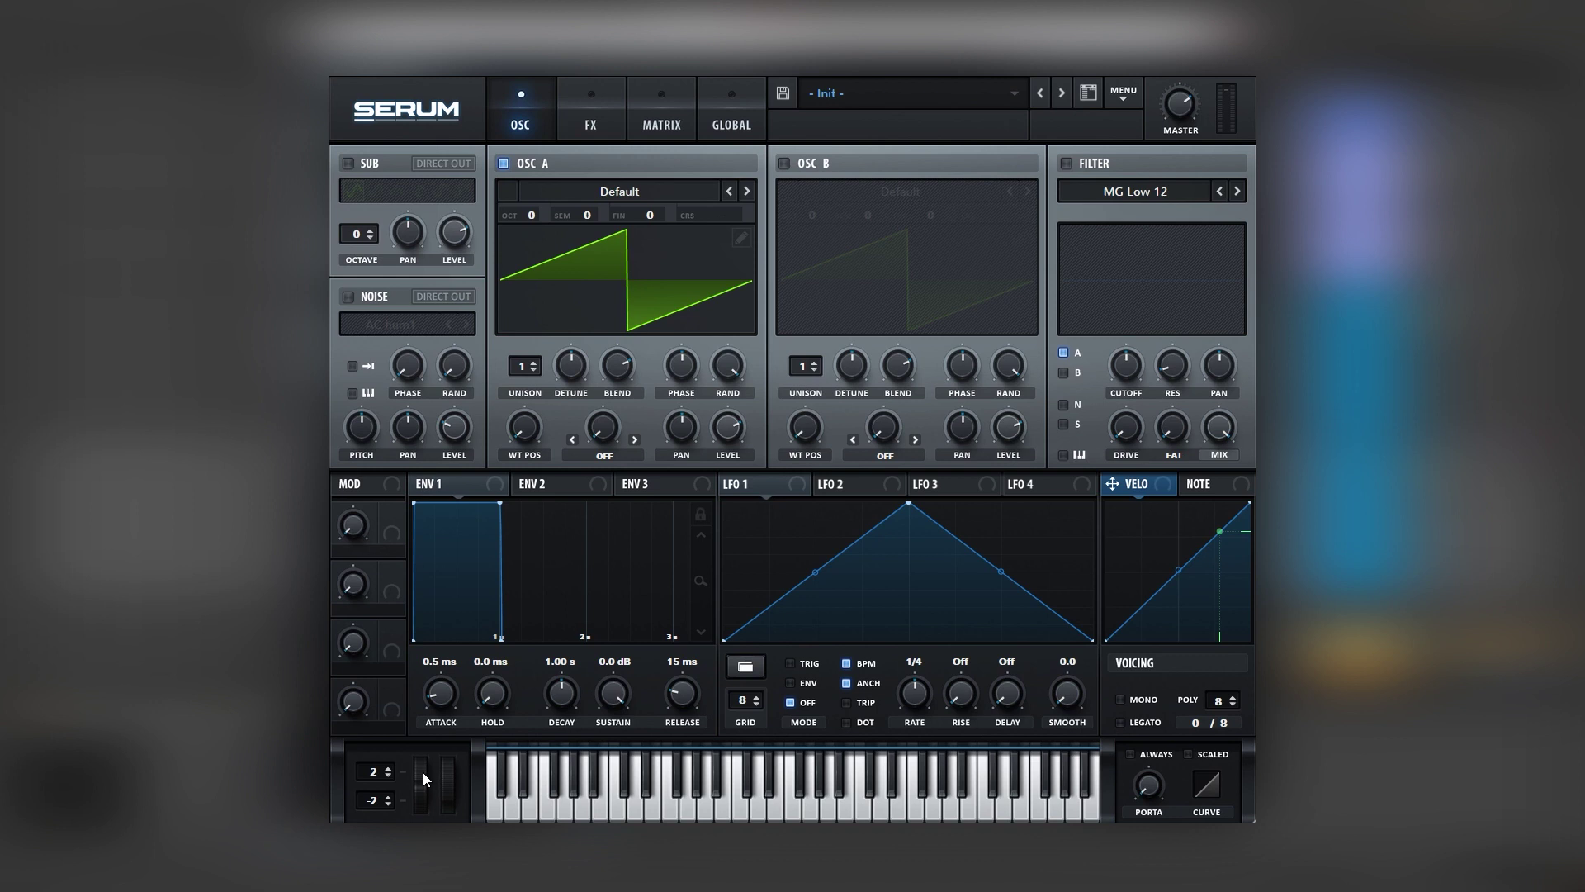
- Test the pitch wheel on the Init patch and play the Sub 2 riff from bar 41.3.3
mouse_move(423, 770)
mouse_down()
mouse_move(415, 805)
mouse_move(409, 780)
mouse_up()
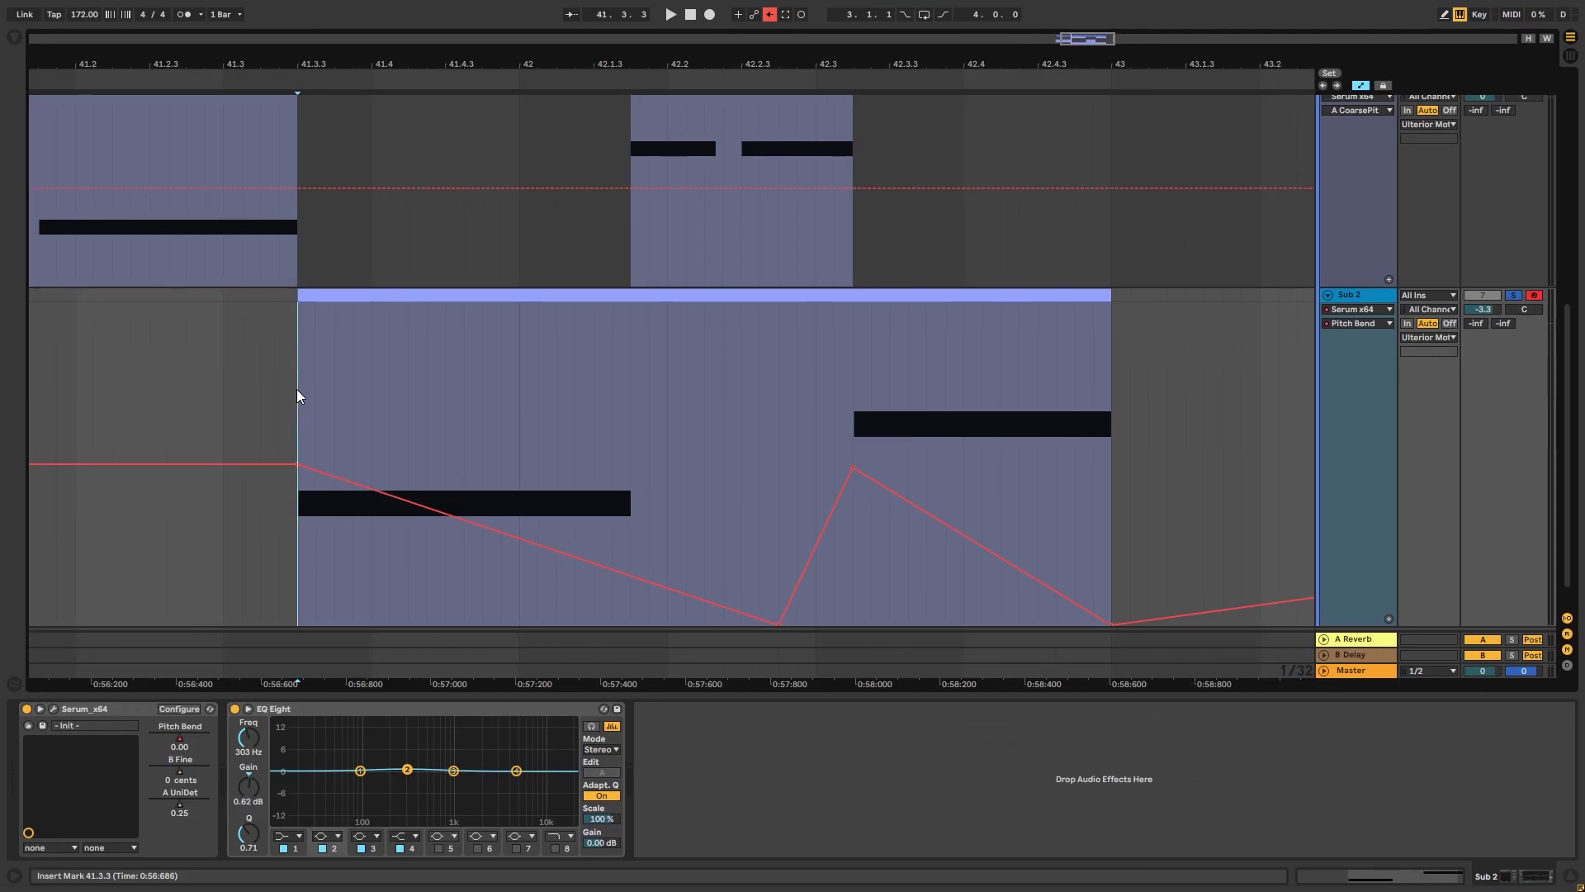
key(space)
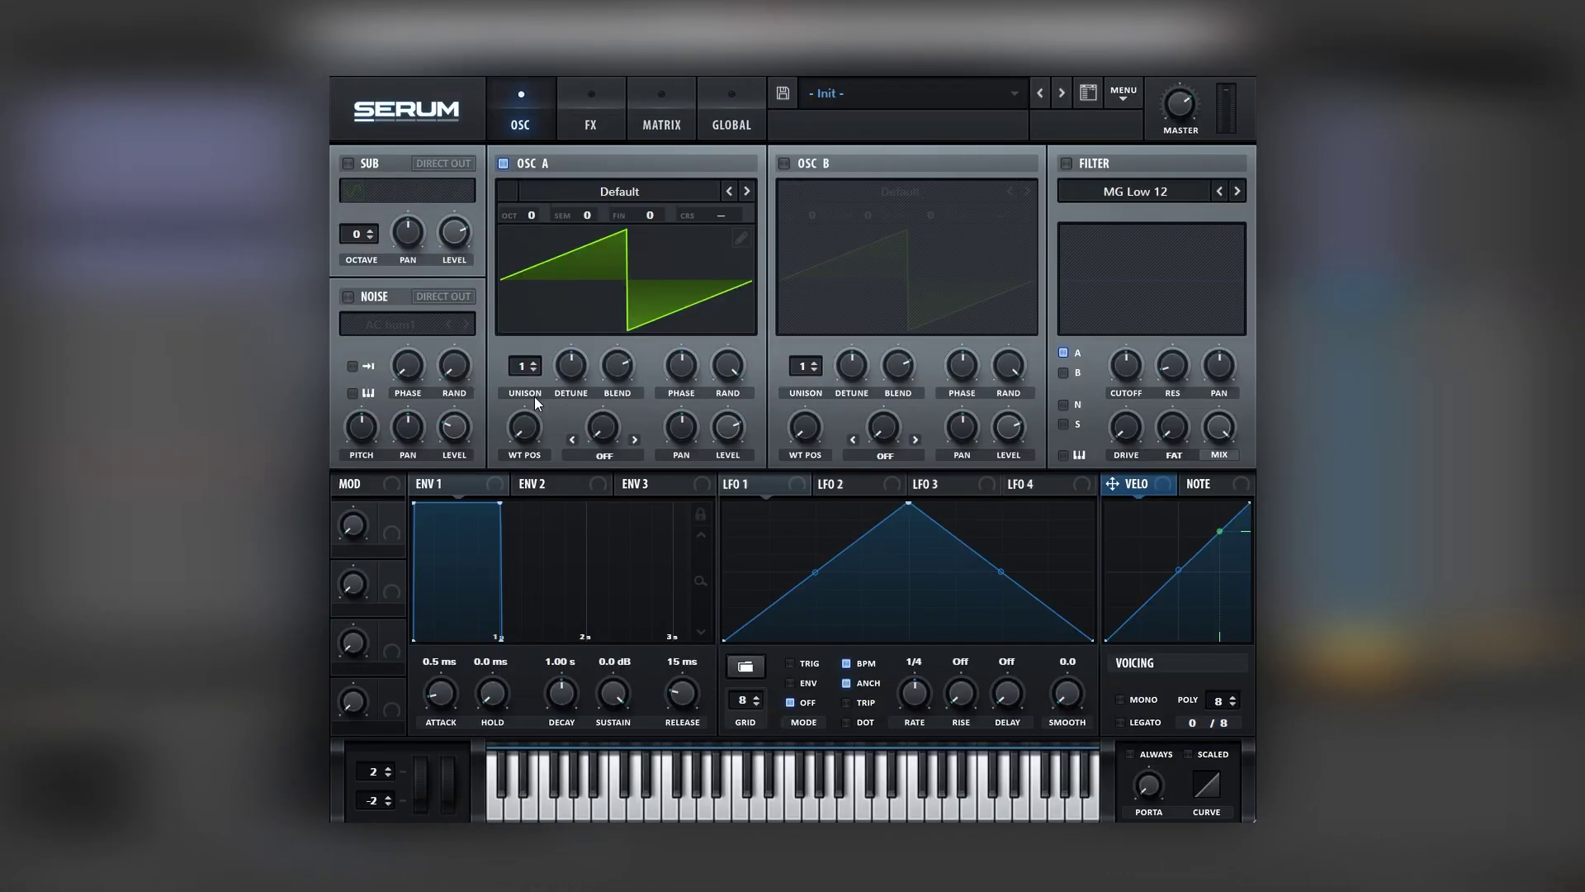
- Replace Osc A's saw with a fundamental plus a weaker upper harmonic, unison 2
click(741, 240)
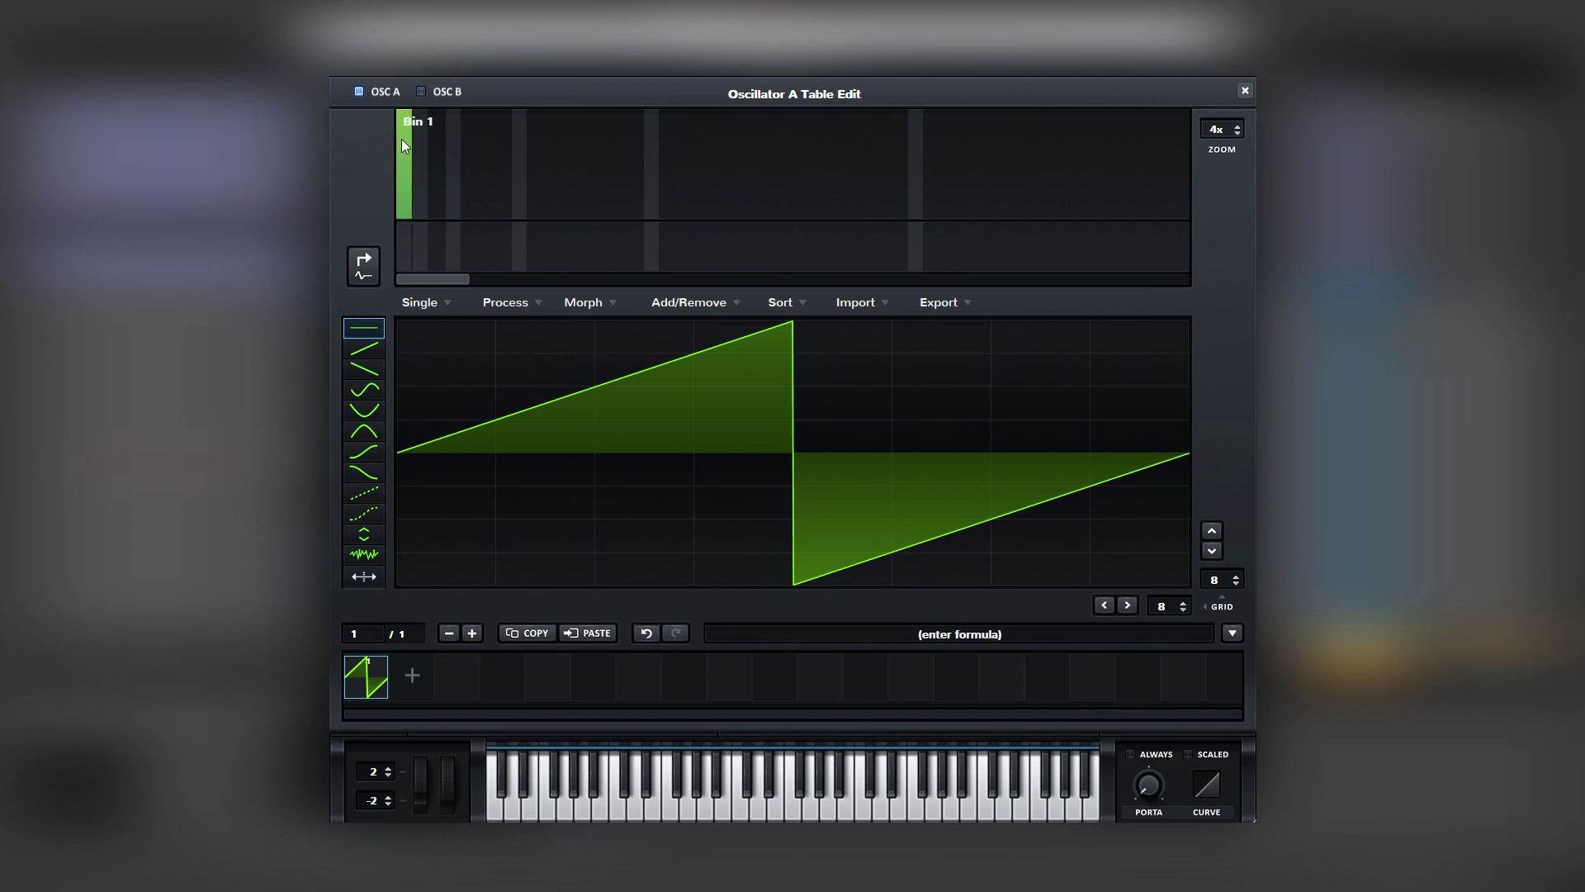
drag(401, 139, 420, 167)
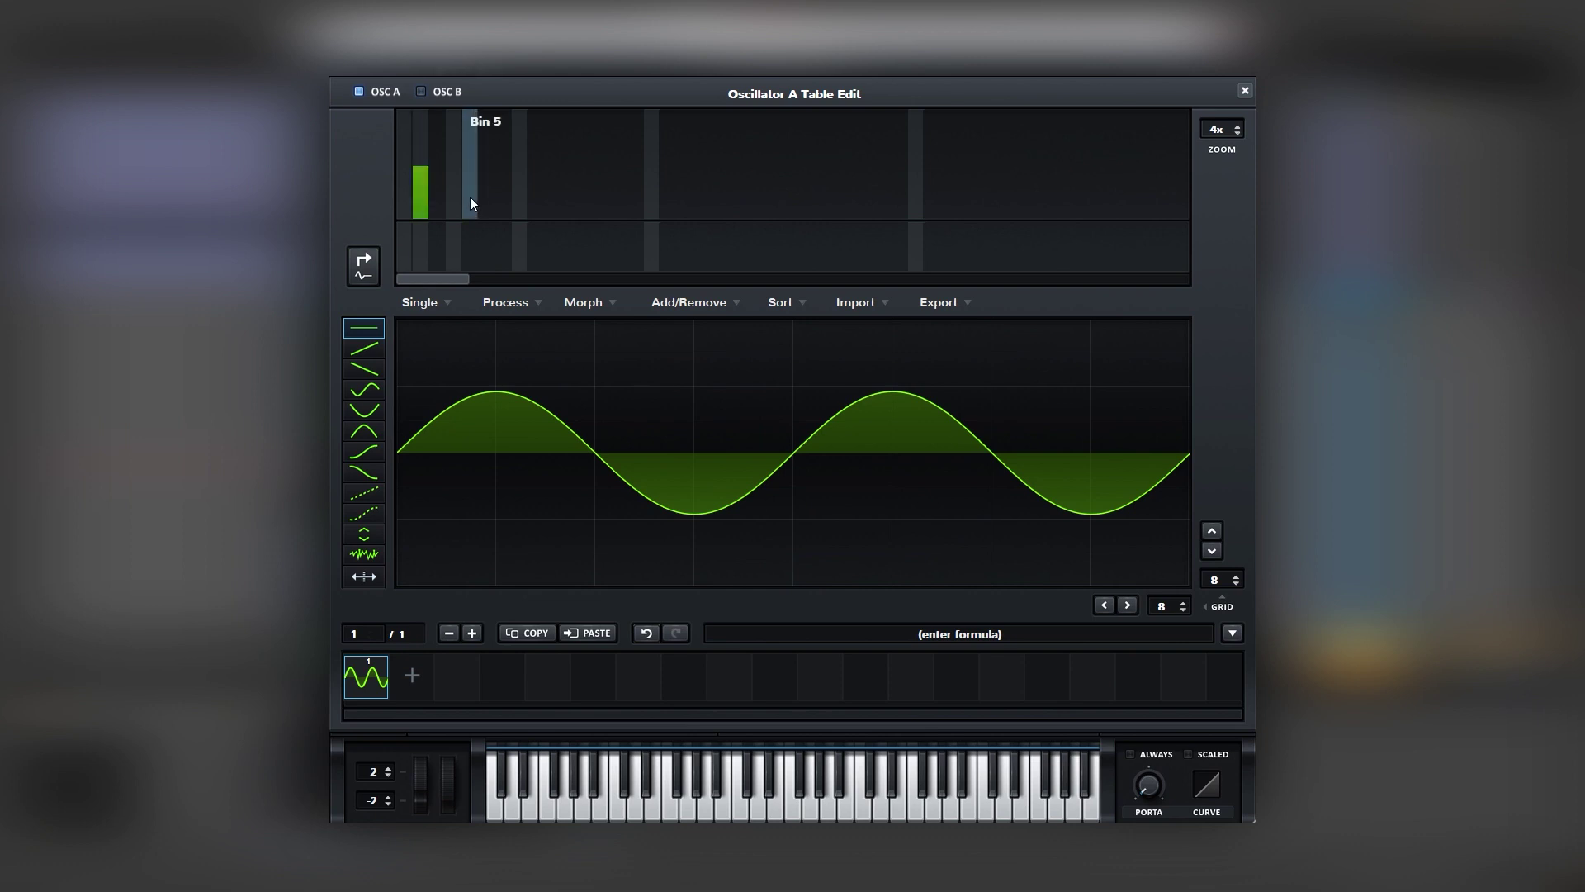
drag(470, 197, 470, 193)
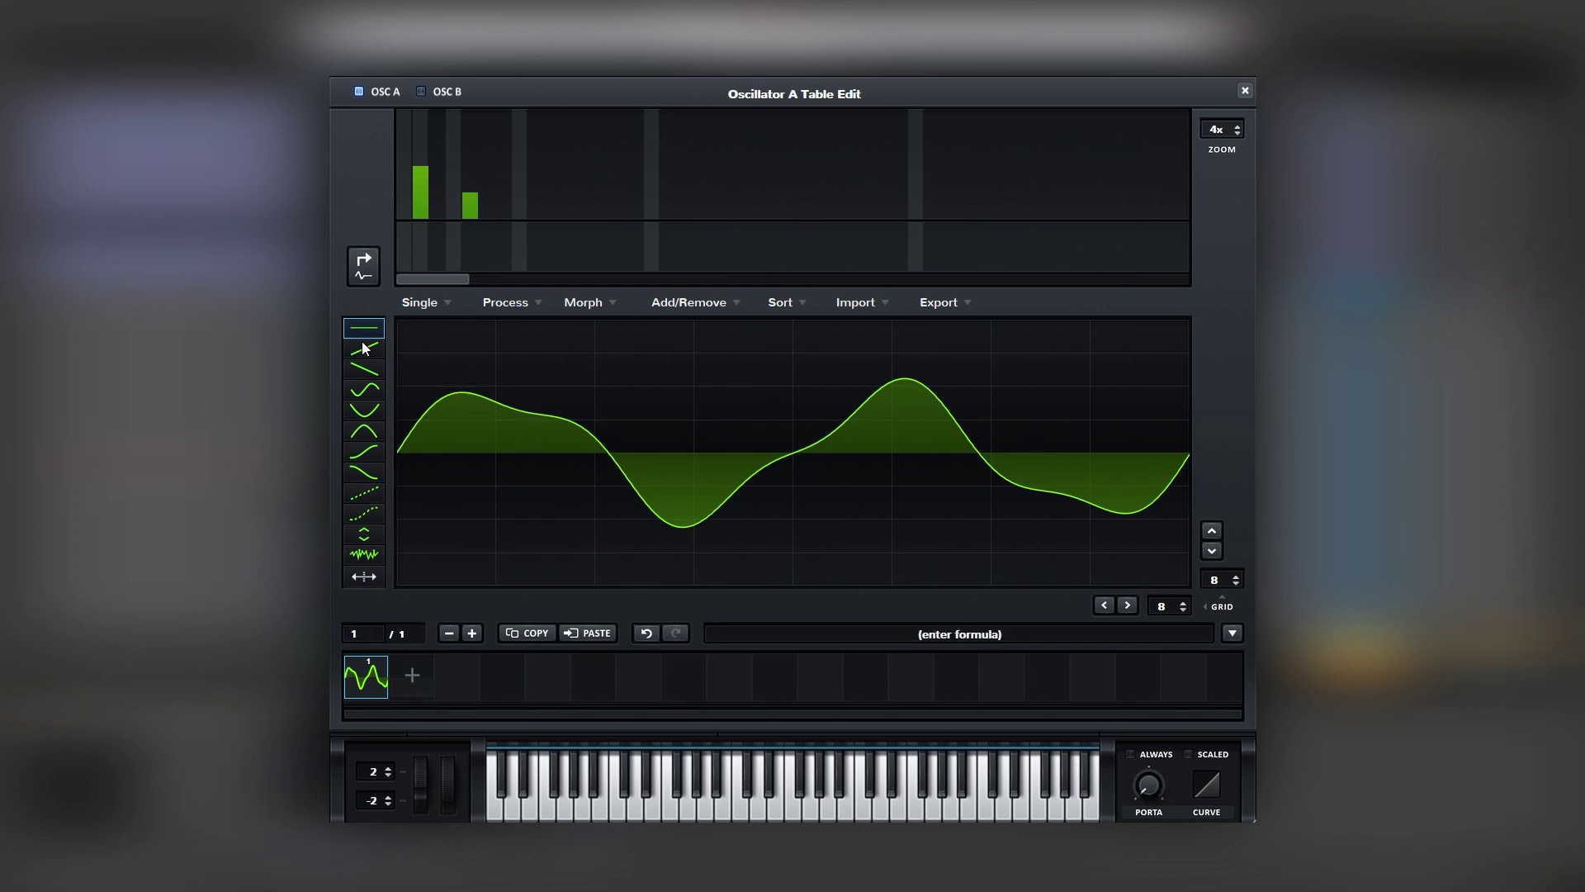
click(420, 155)
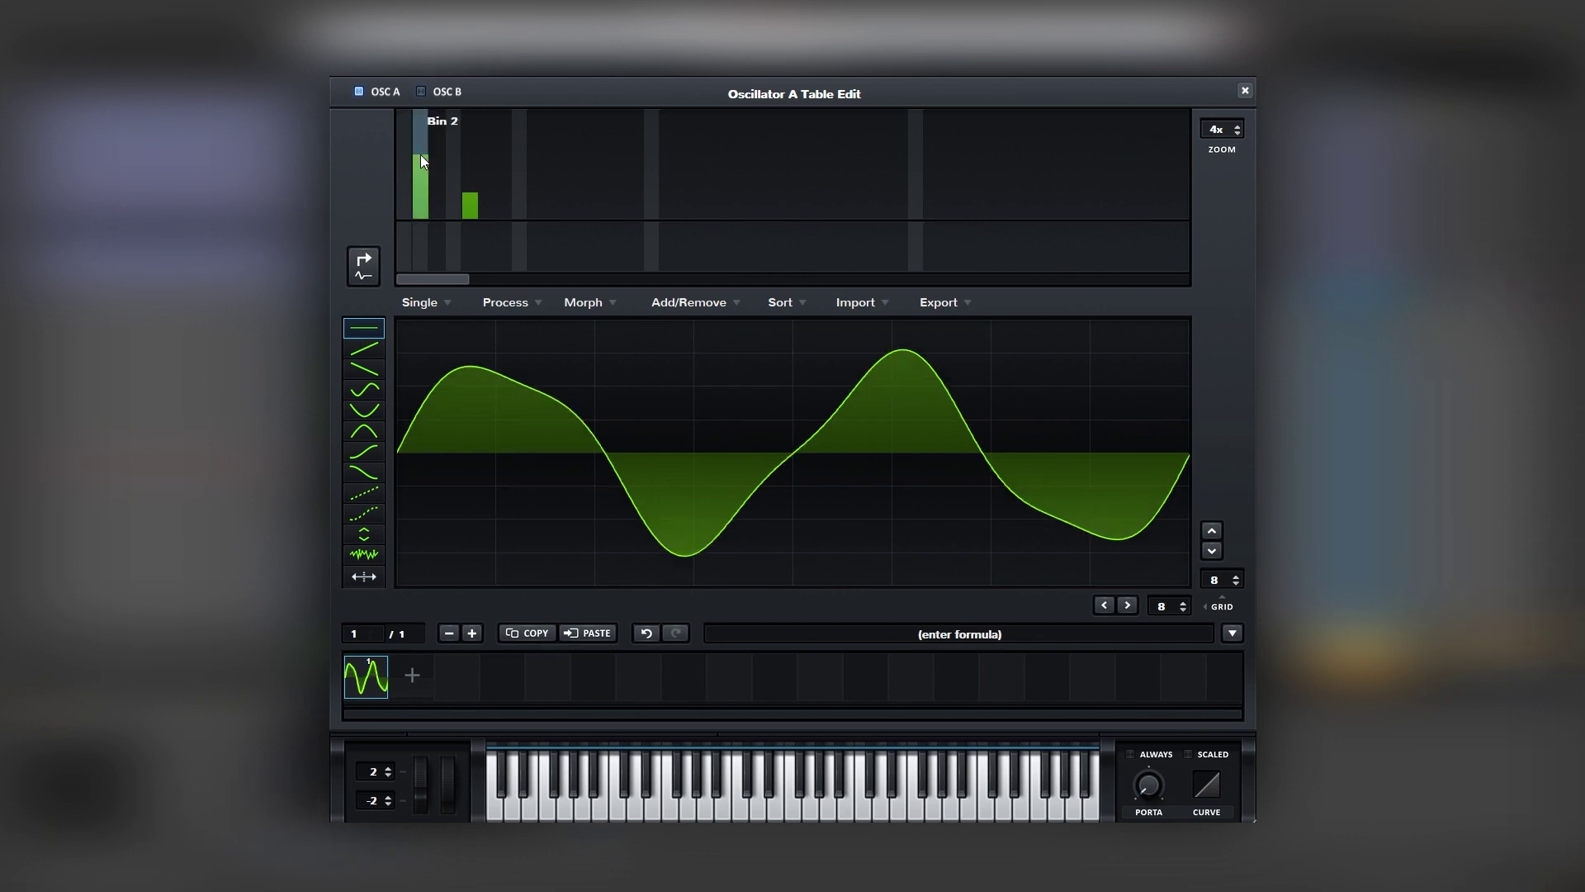
click(473, 173)
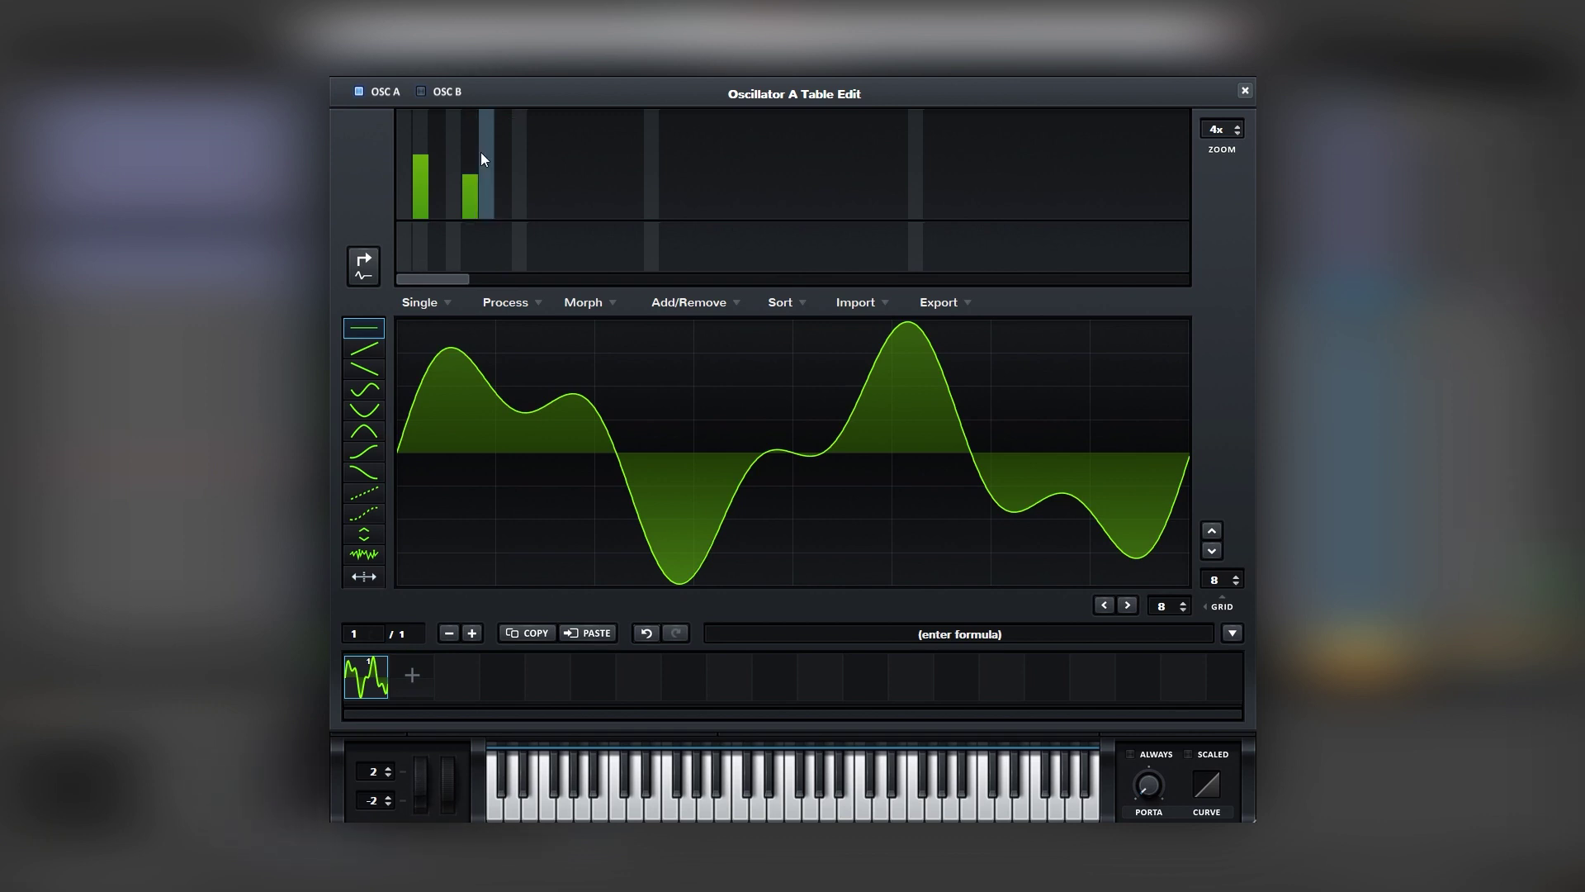
click(1244, 90)
drag(508, 364, 519, 364)
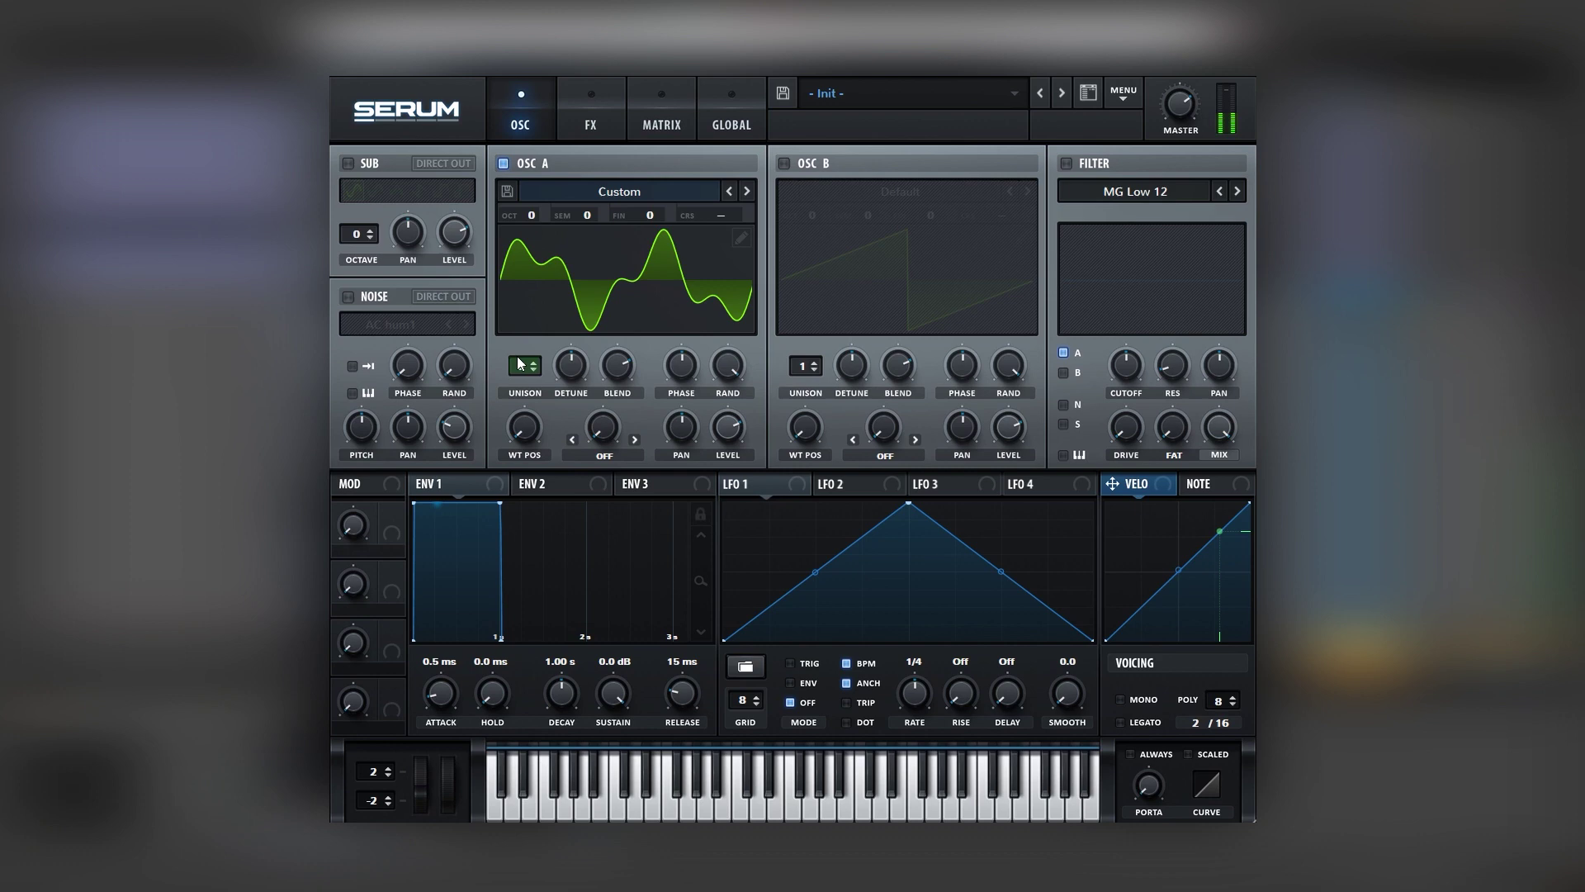
- Set global unison width to 0 and Osc A's unison detune to about 0.30
click(727, 134)
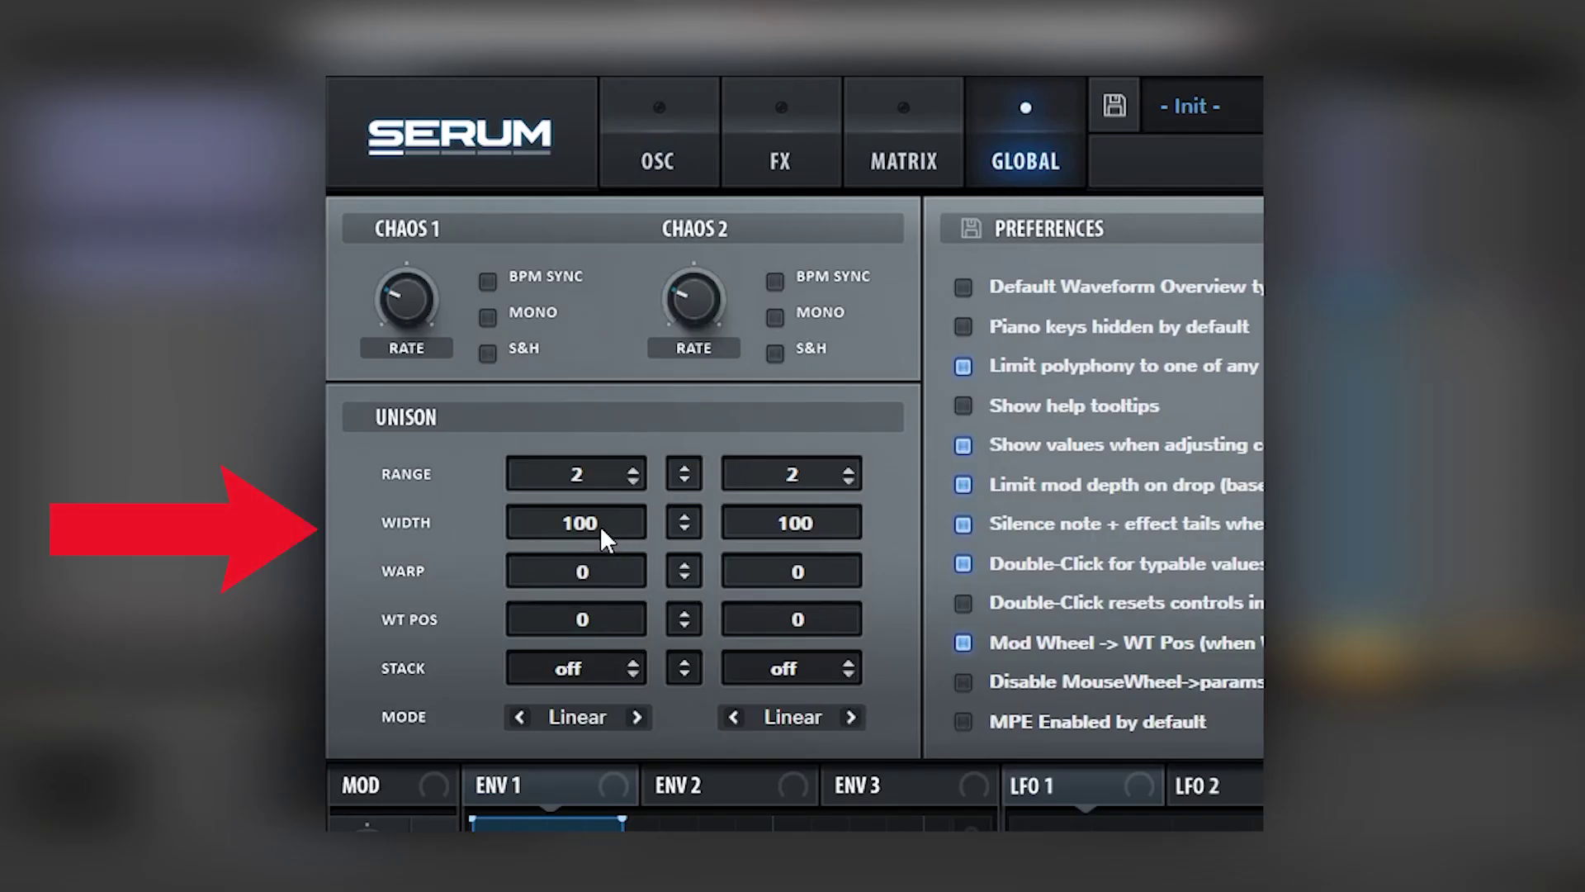
drag(599, 524, 600, 611)
click(633, 183)
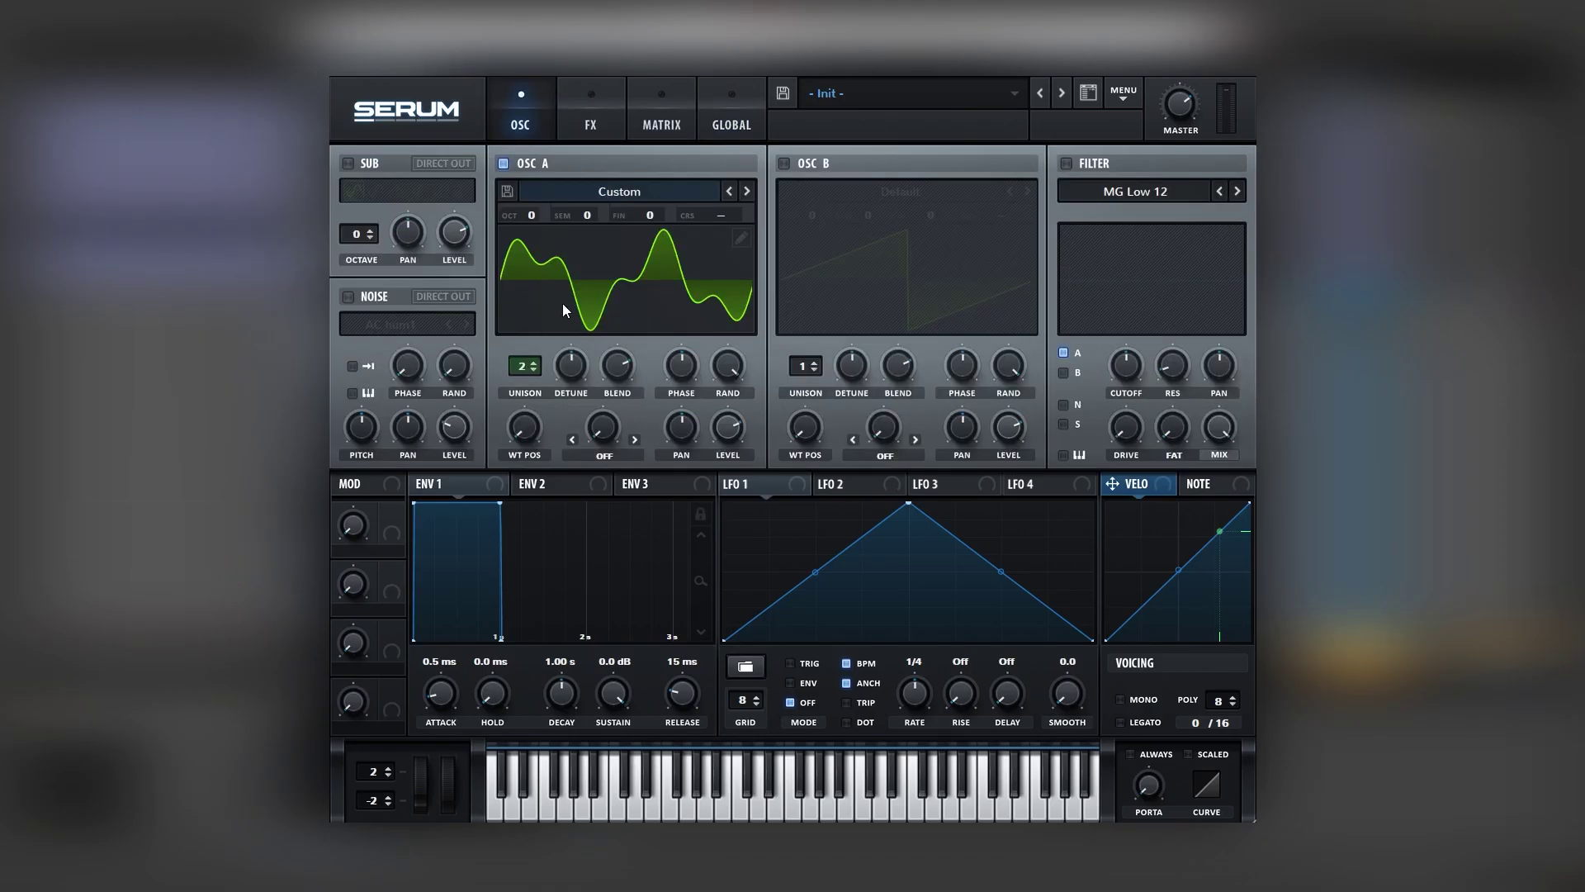
click(567, 366)
drag(567, 366, 560, 398)
drag(562, 375, 589, 355)
- Turn on the Compressor and Hyper/Dimension slots in Serum's FX rack
click(597, 122)
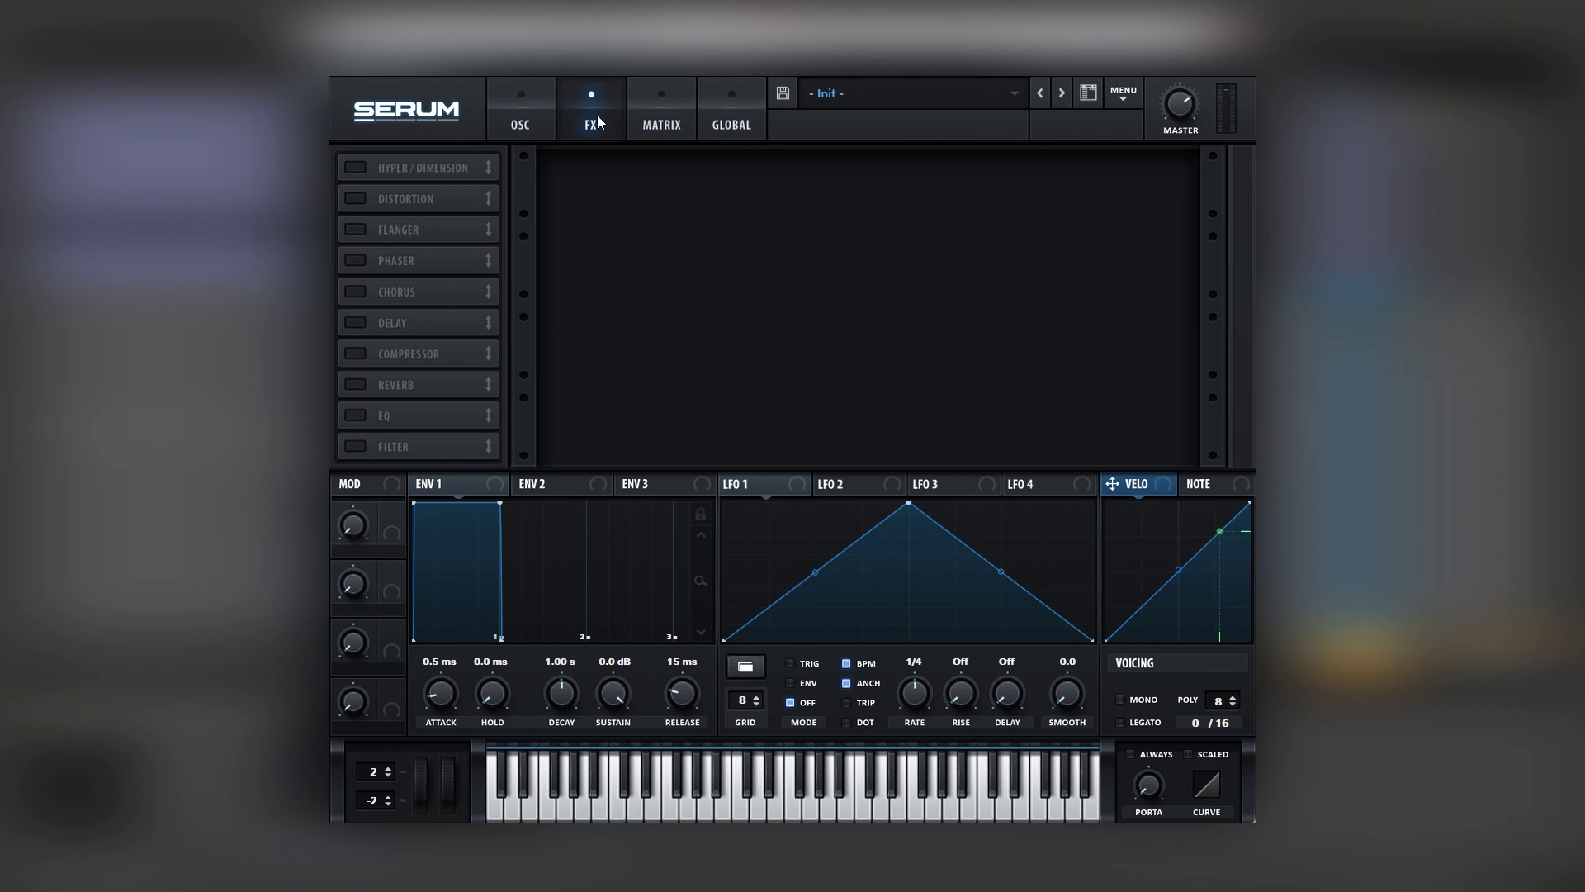
click(399, 347)
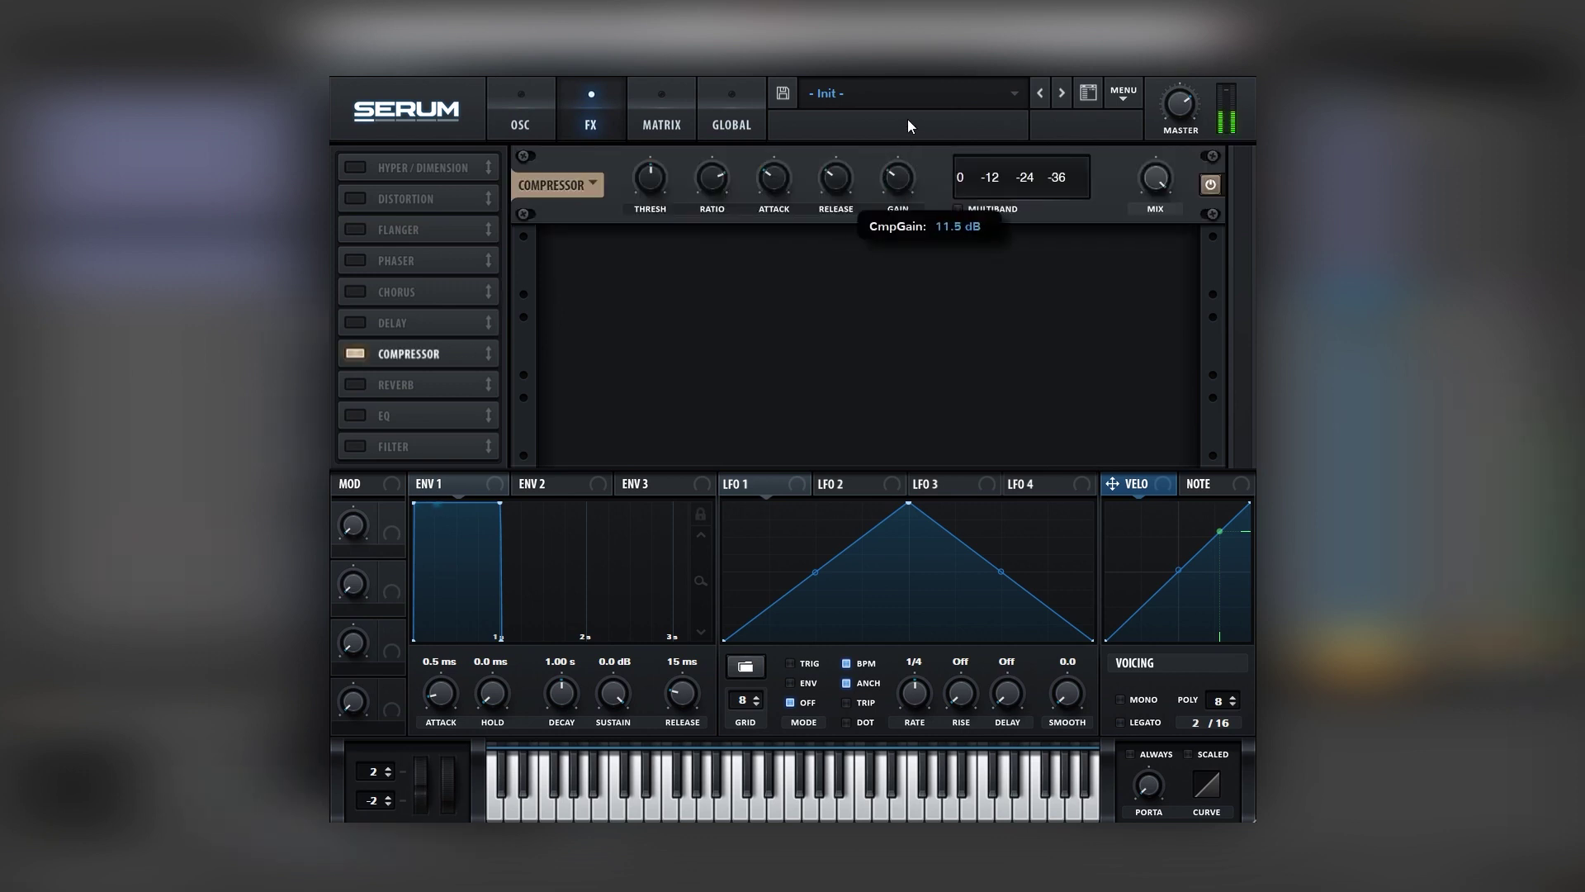
click(357, 167)
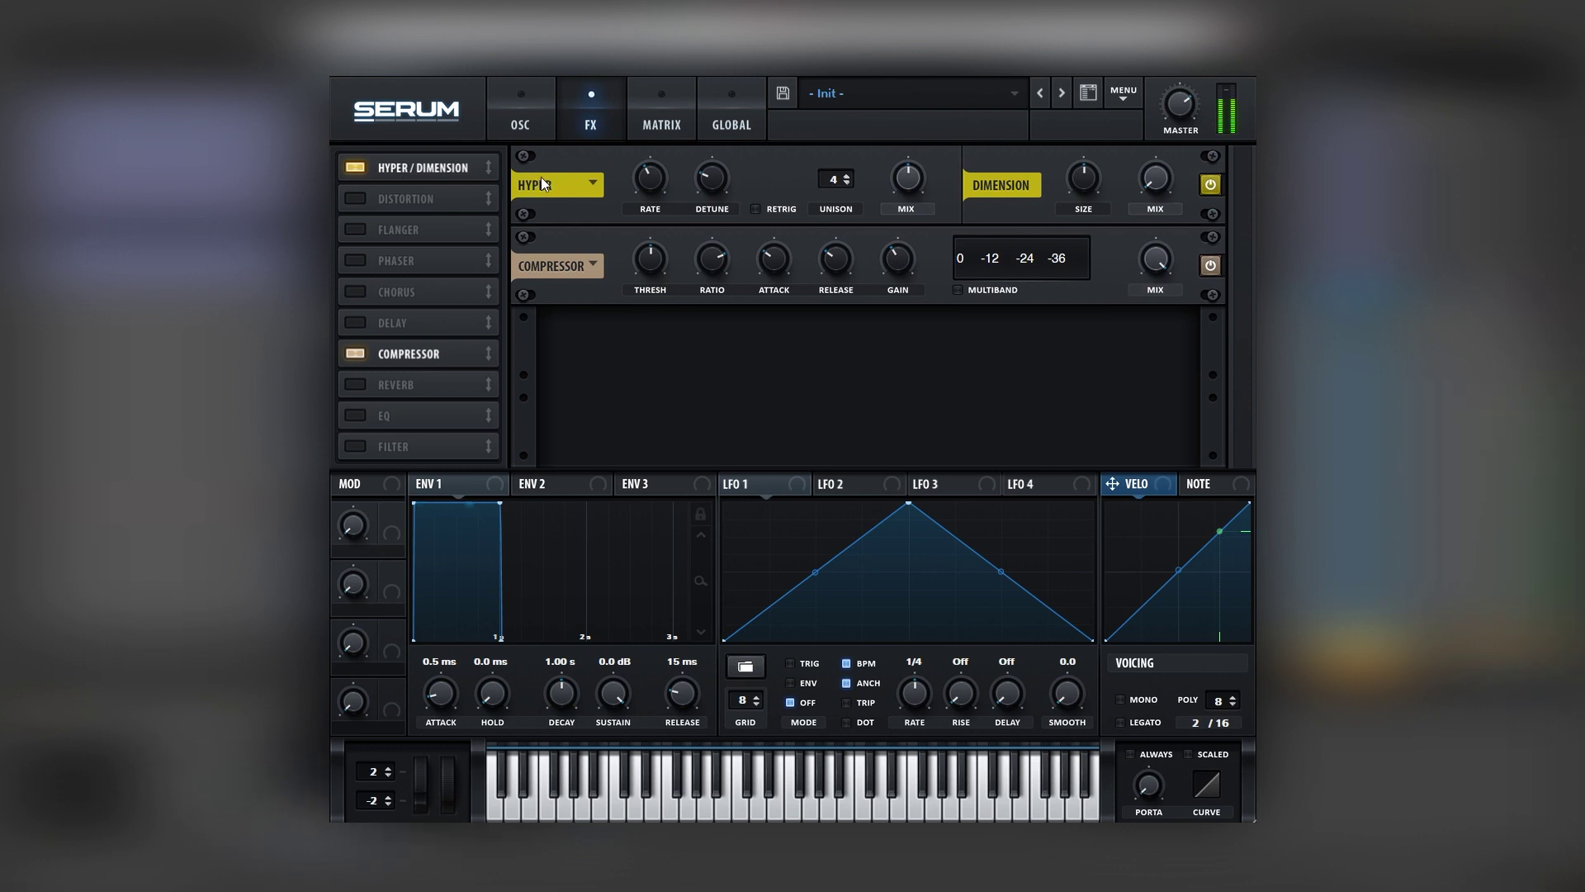
click(521, 125)
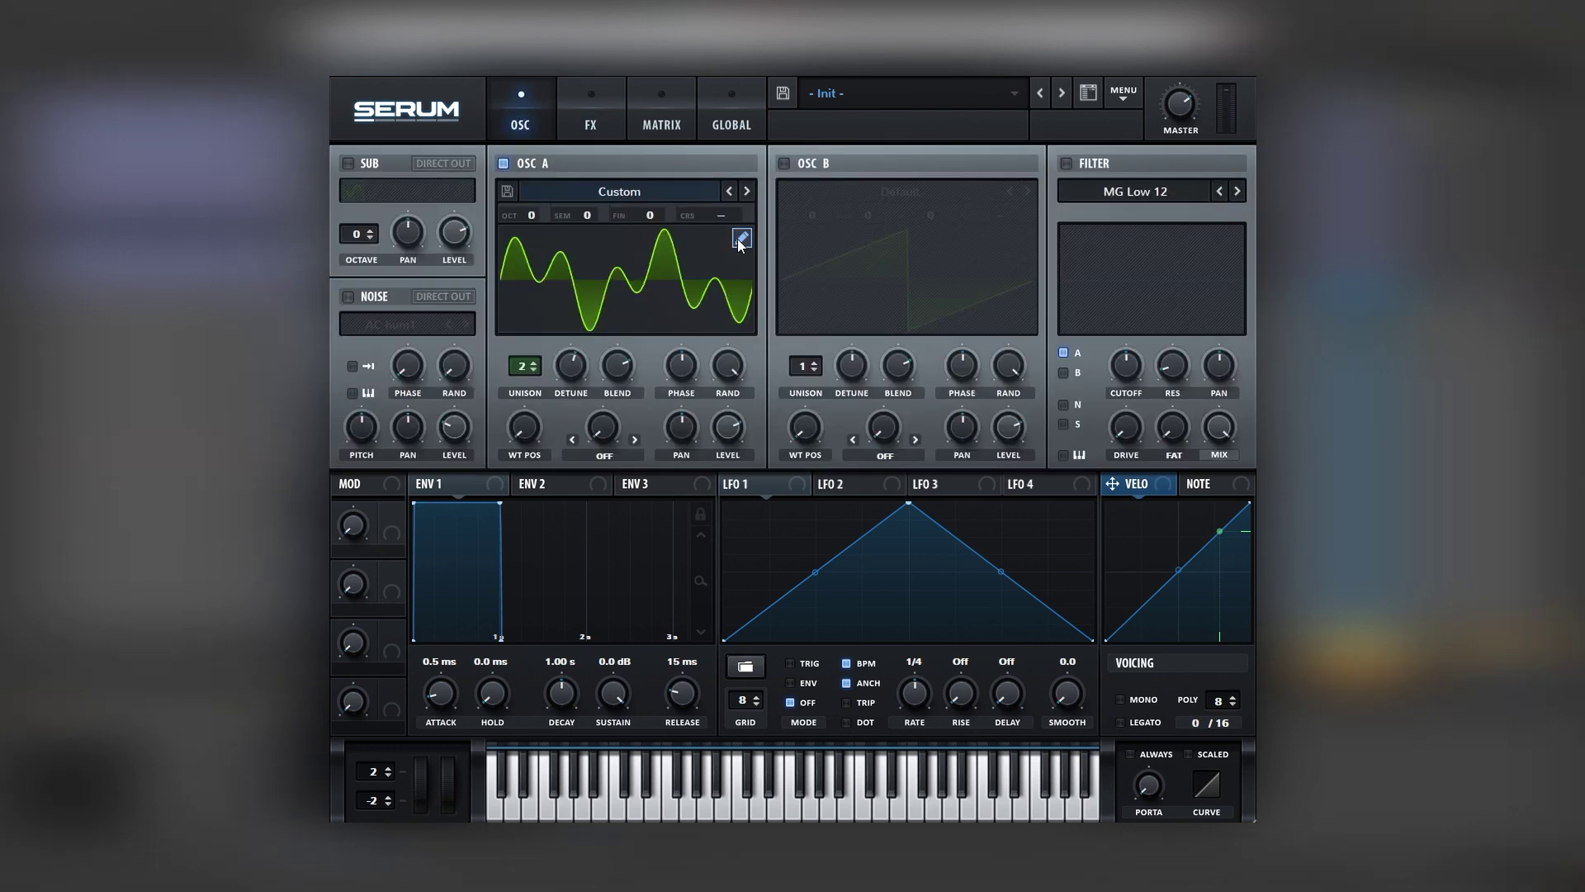
click(740, 239)
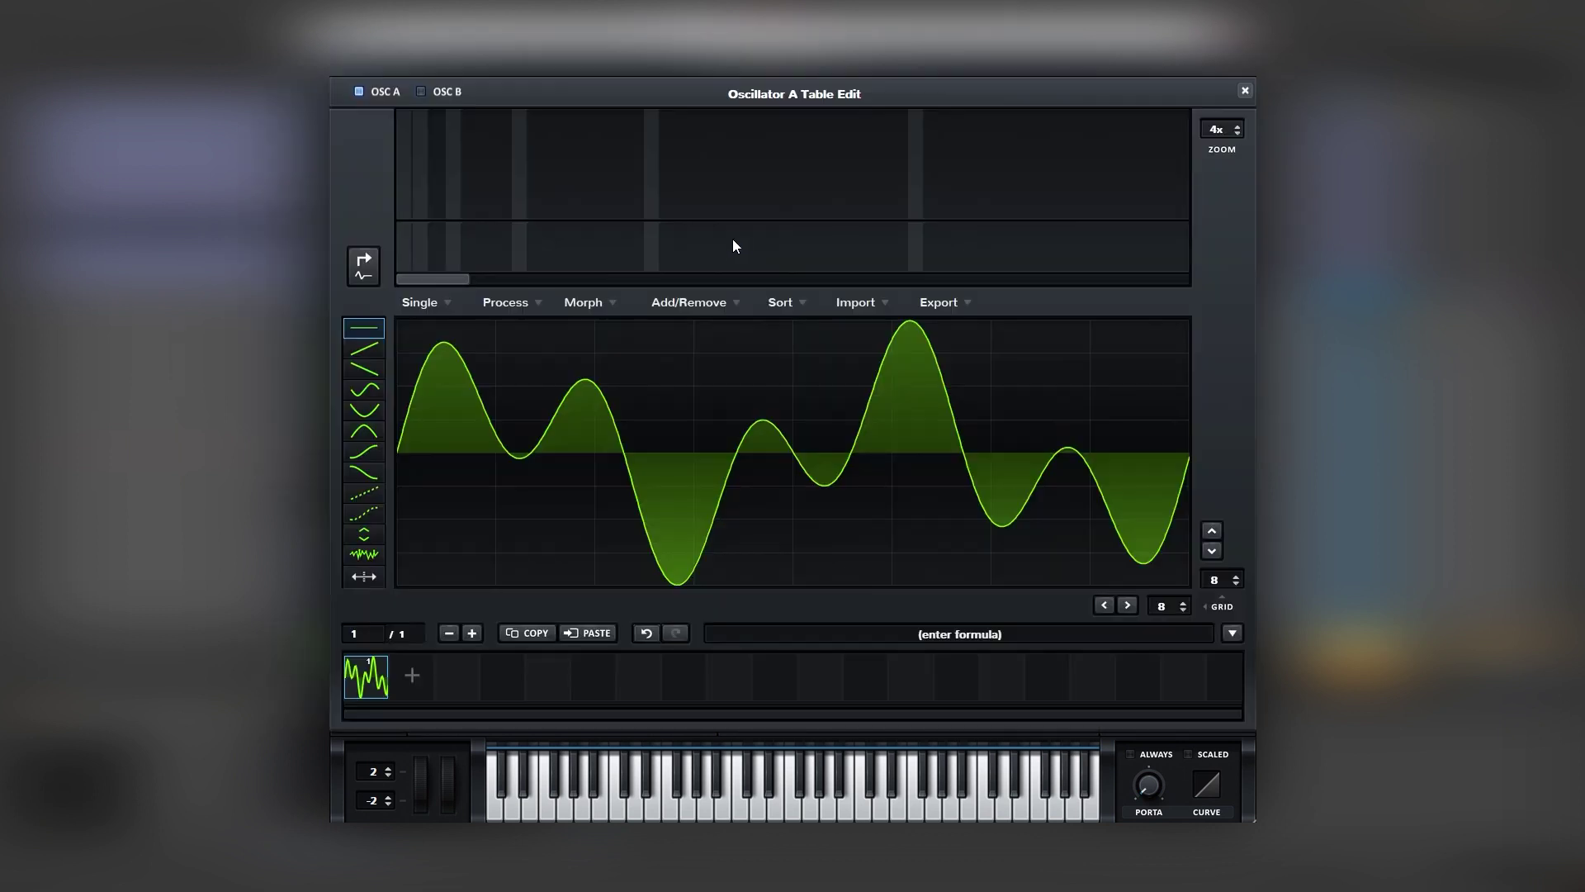
click(363, 265)
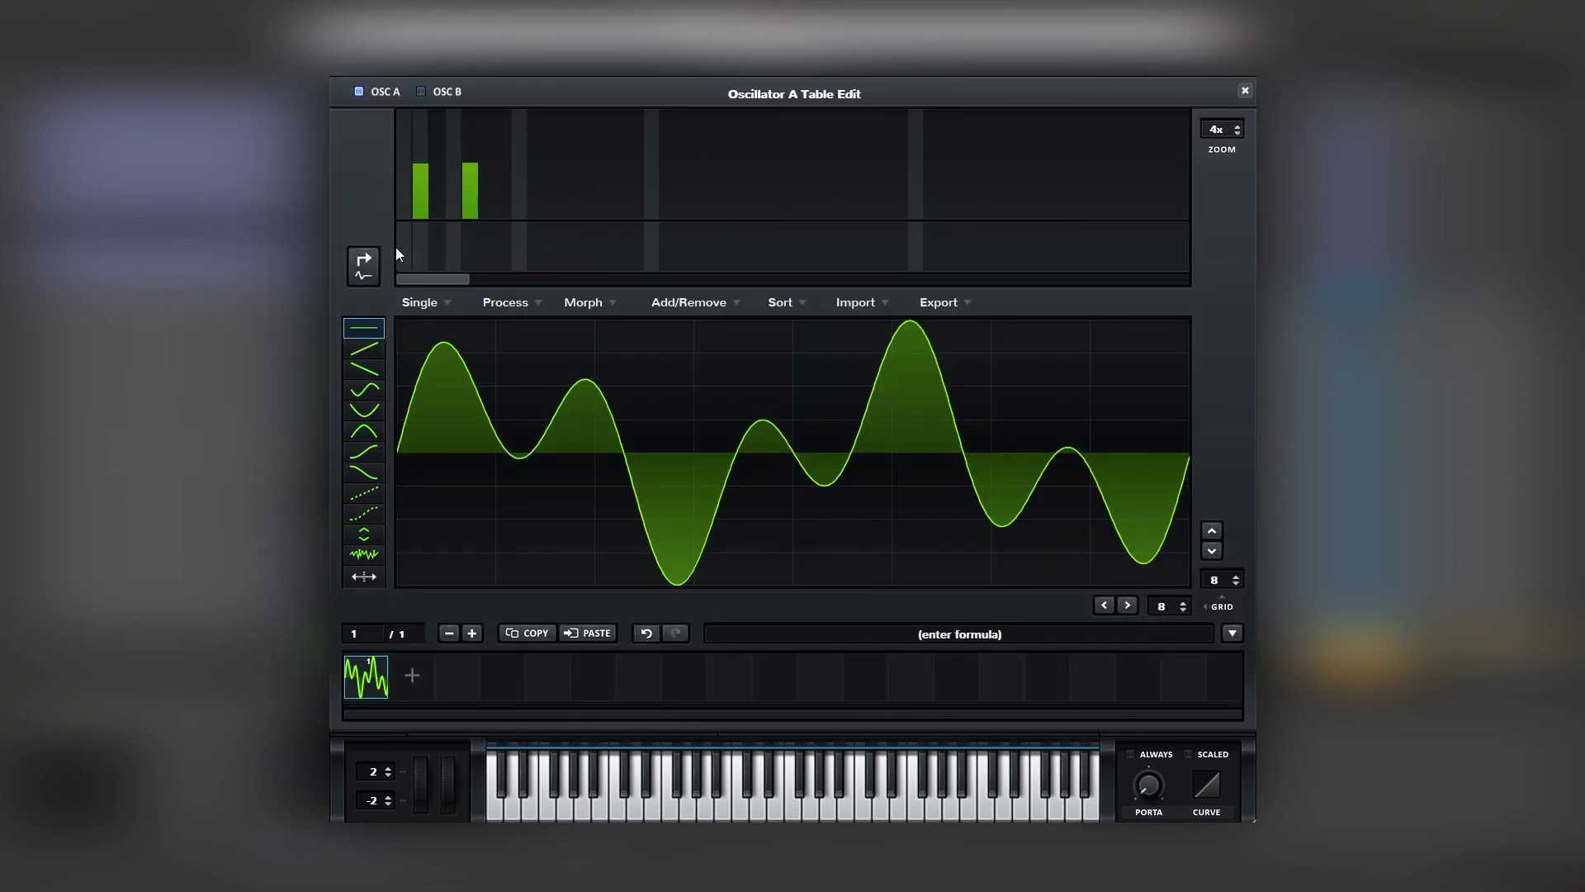
click(523, 186)
click(521, 198)
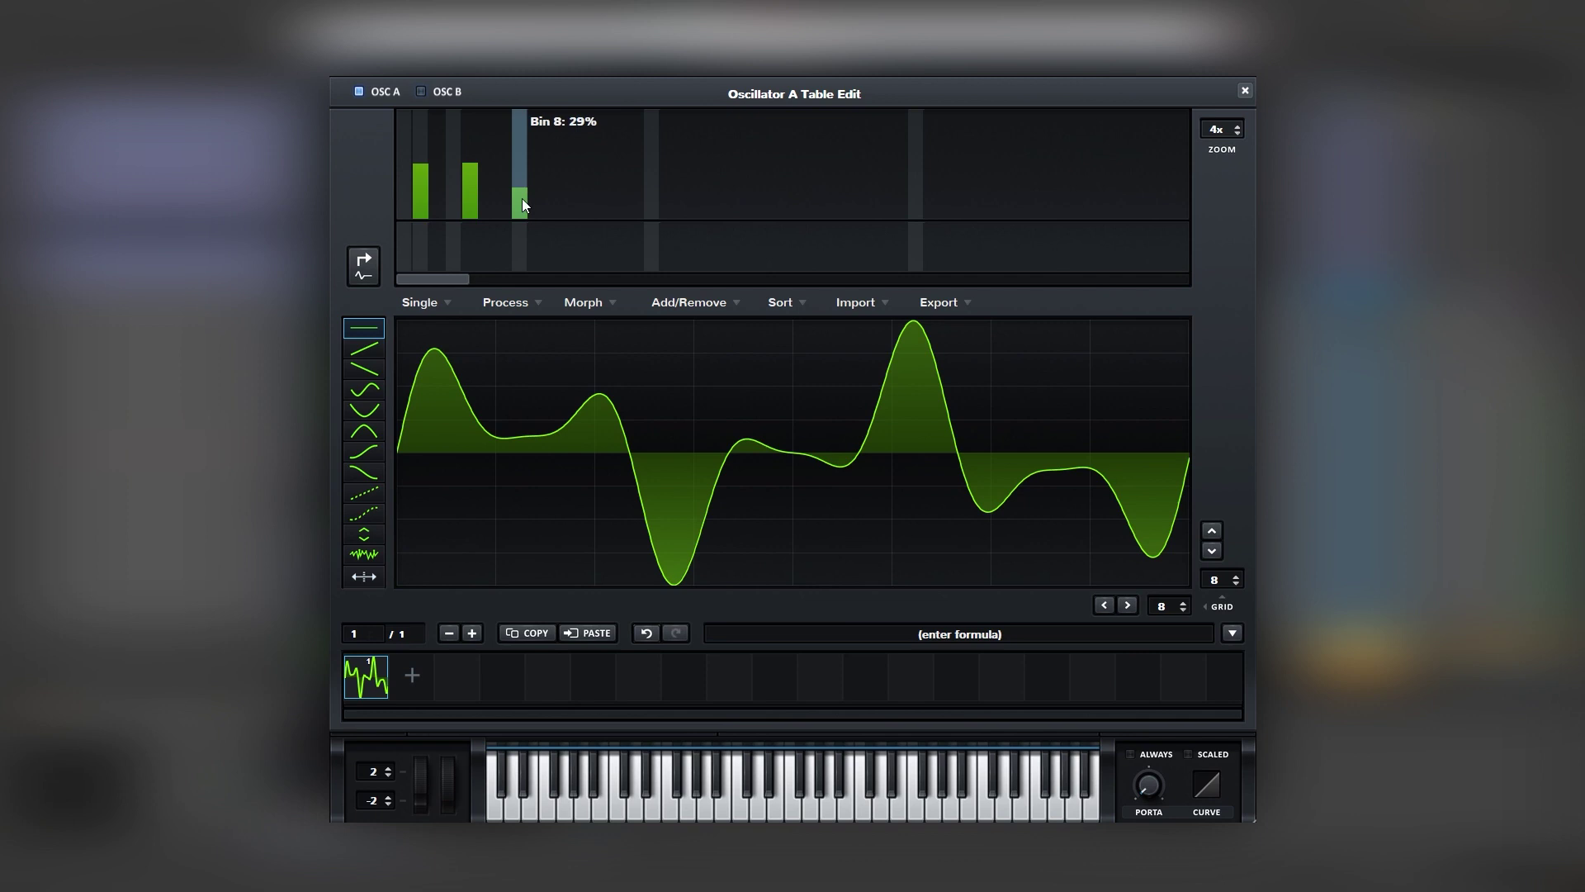
click(502, 201)
click(585, 169)
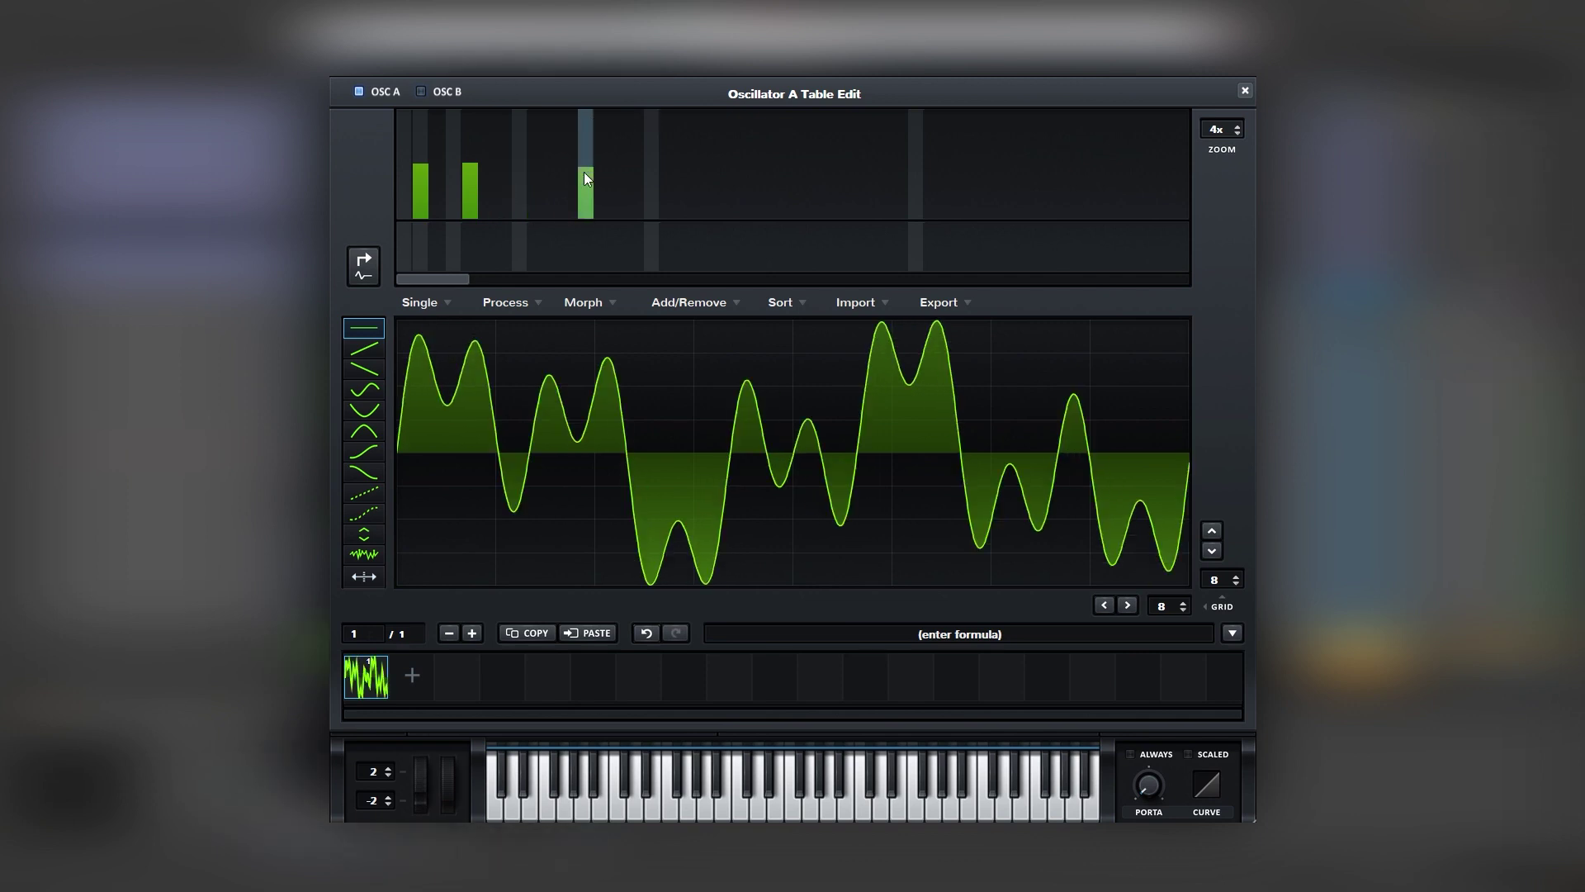
click(583, 172)
click(587, 186)
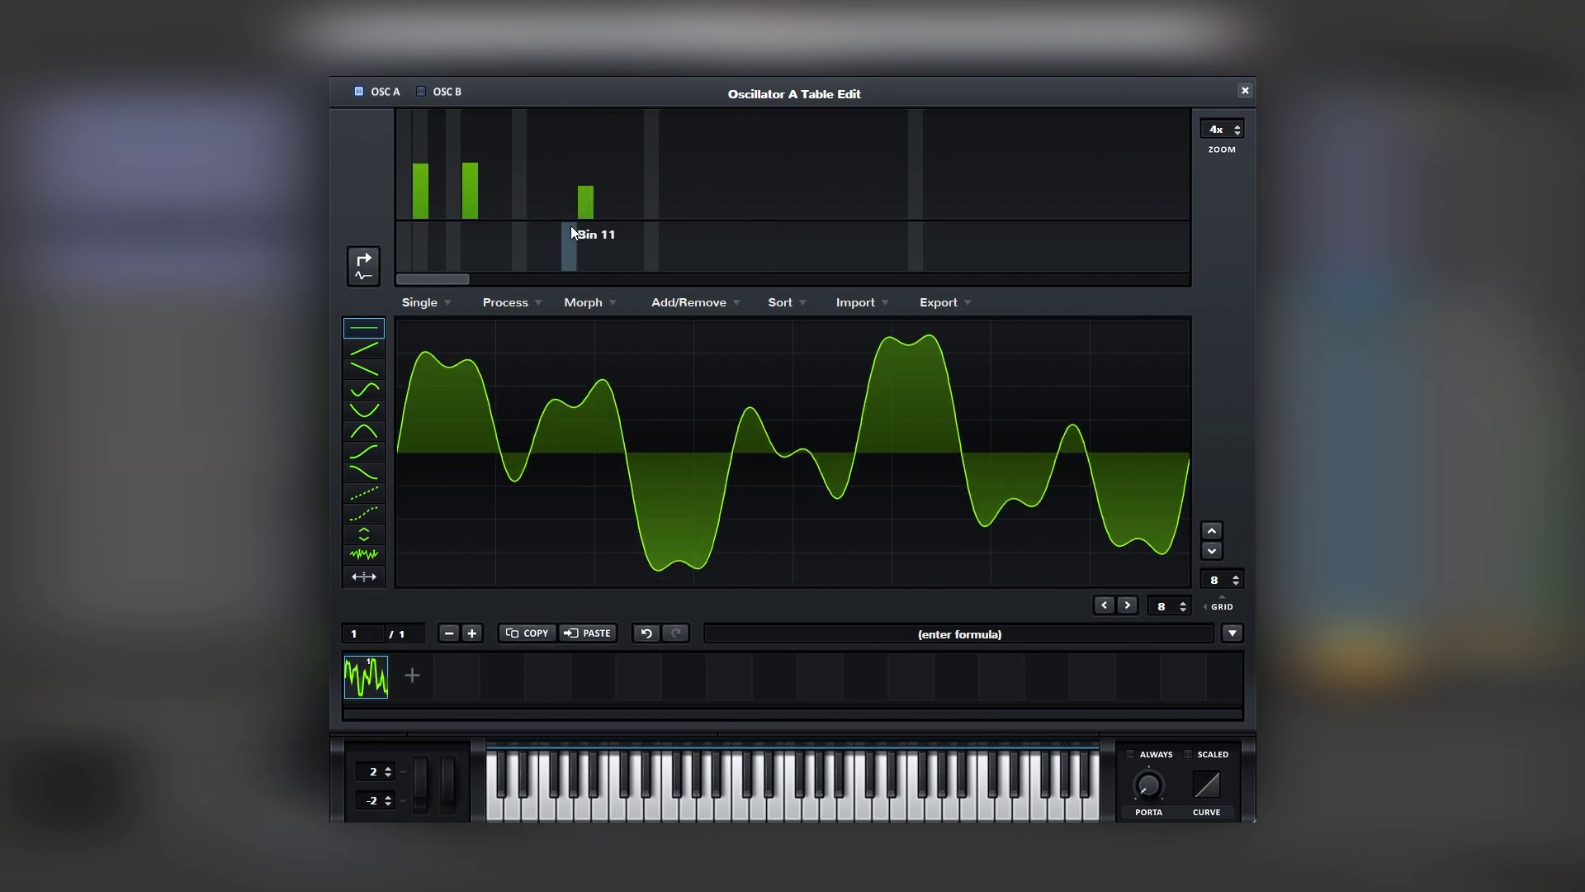
drag(549, 172, 592, 243)
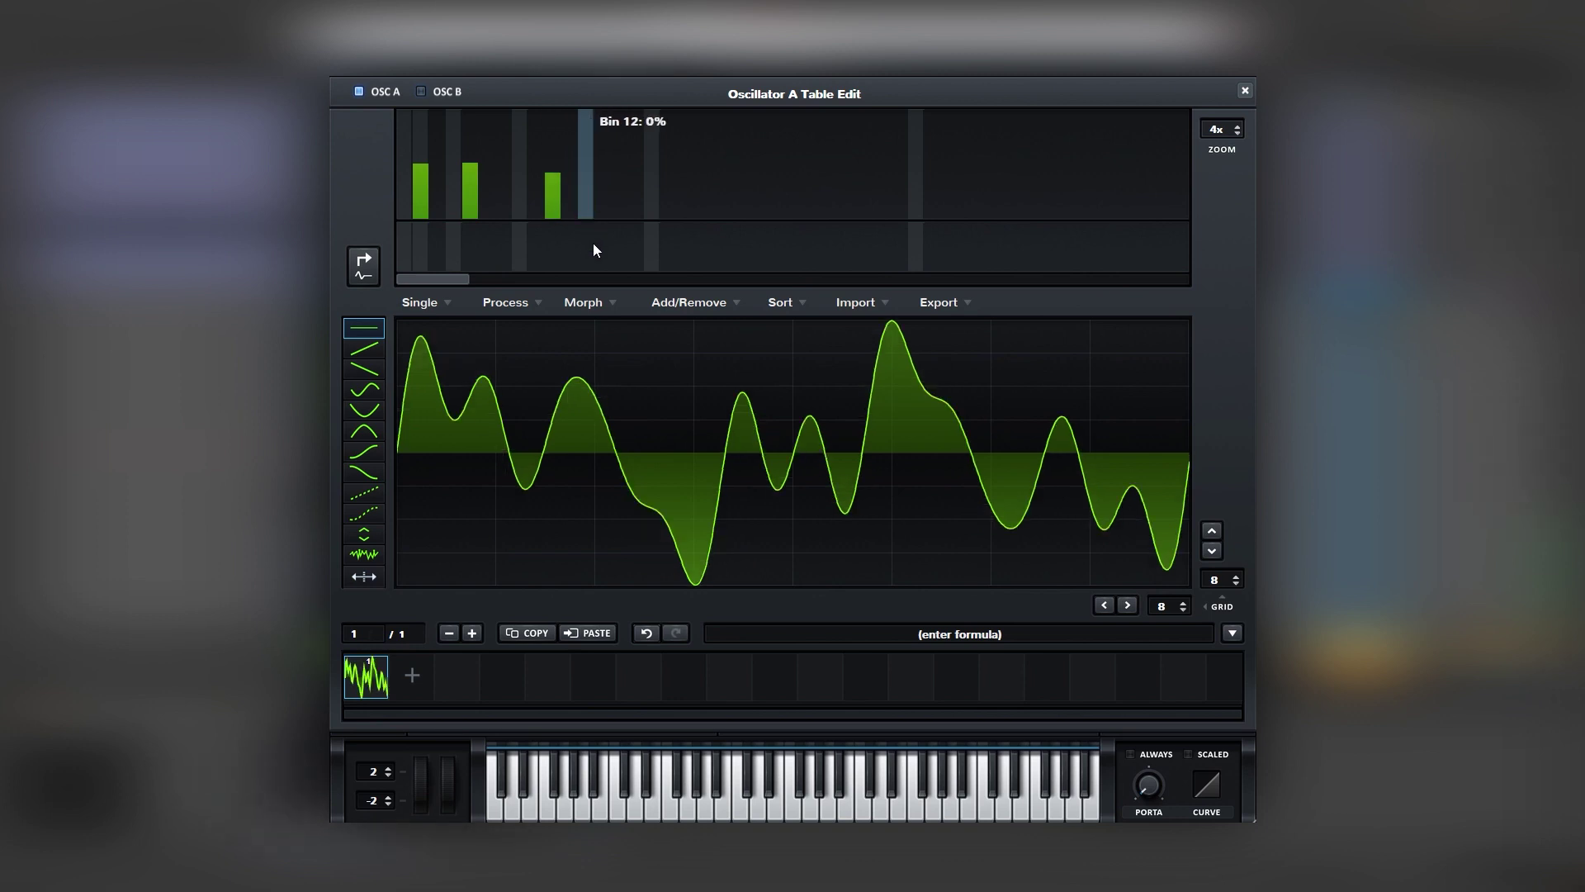
click(549, 201)
click(1244, 91)
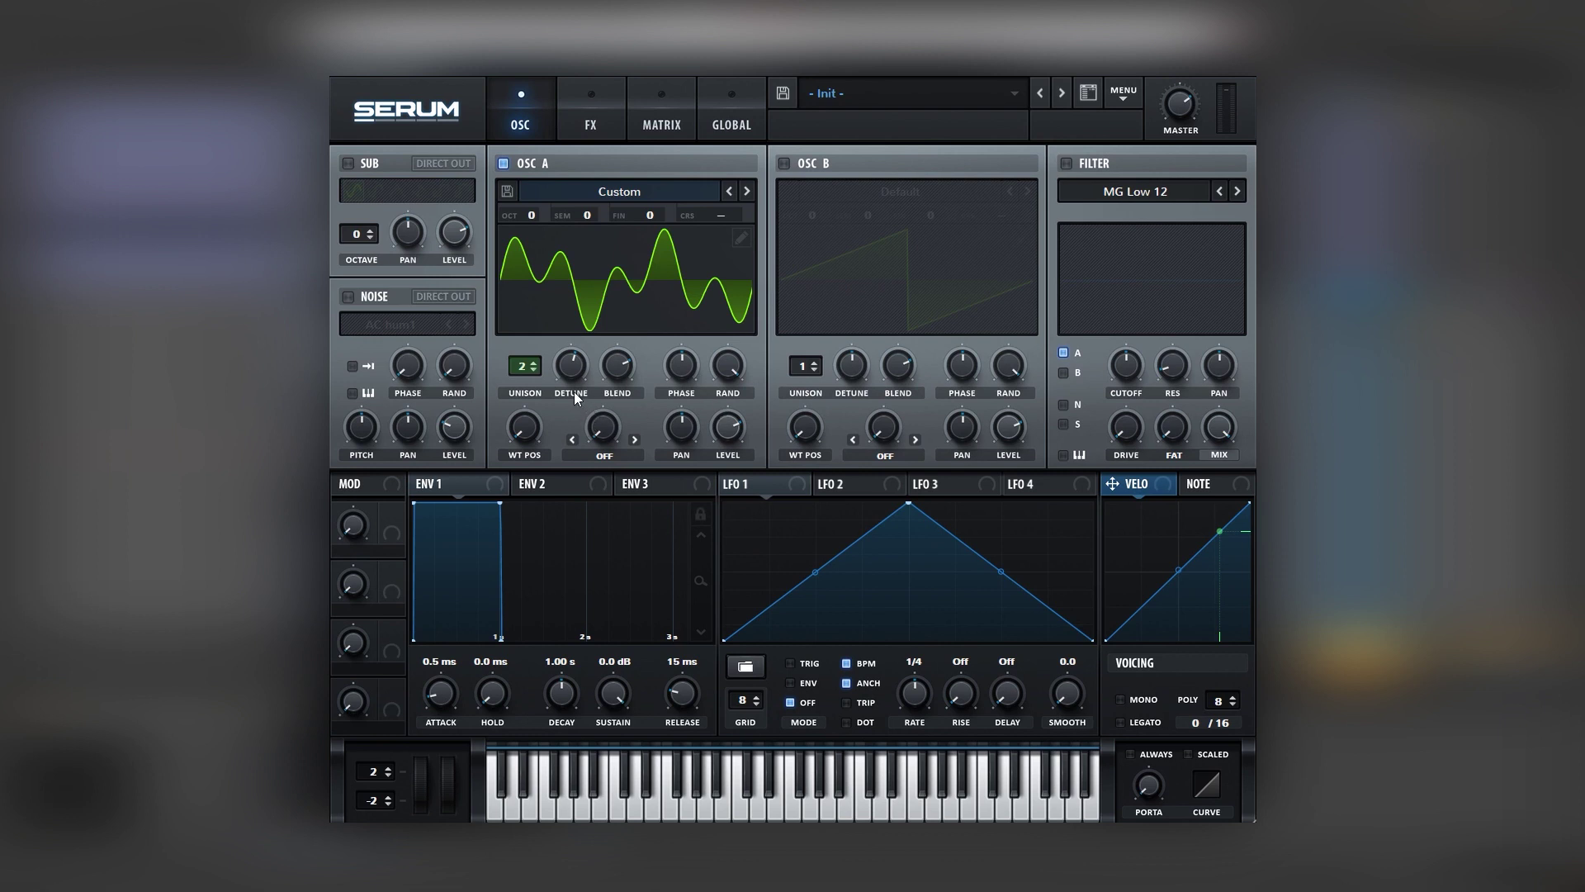
- Nudge Osc A's unison detune up to about 0.37
drag(566, 369, 569, 361)
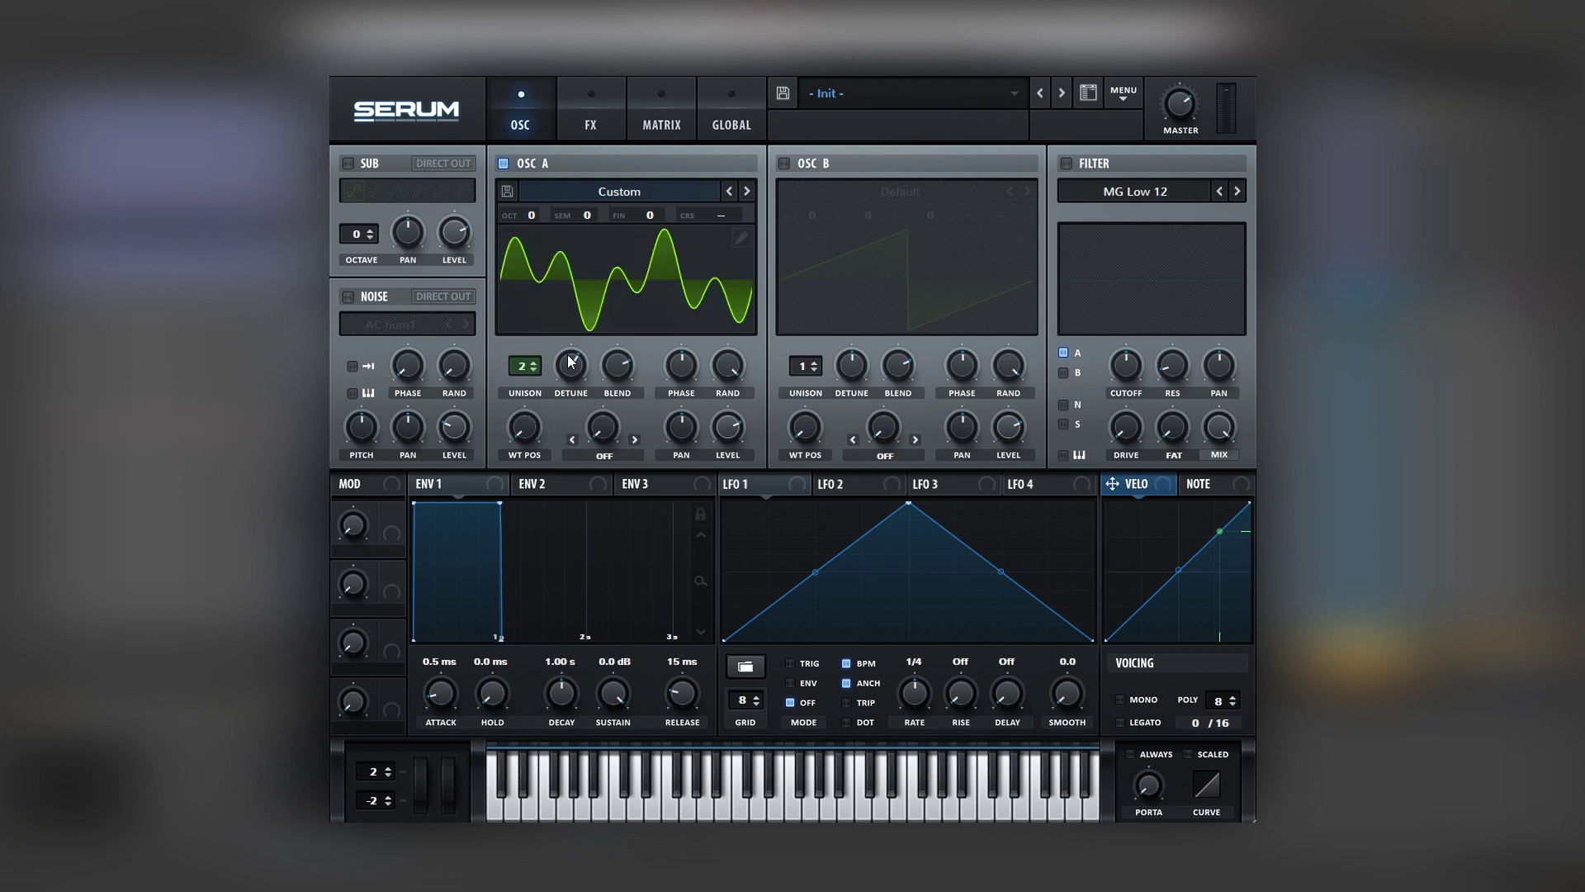